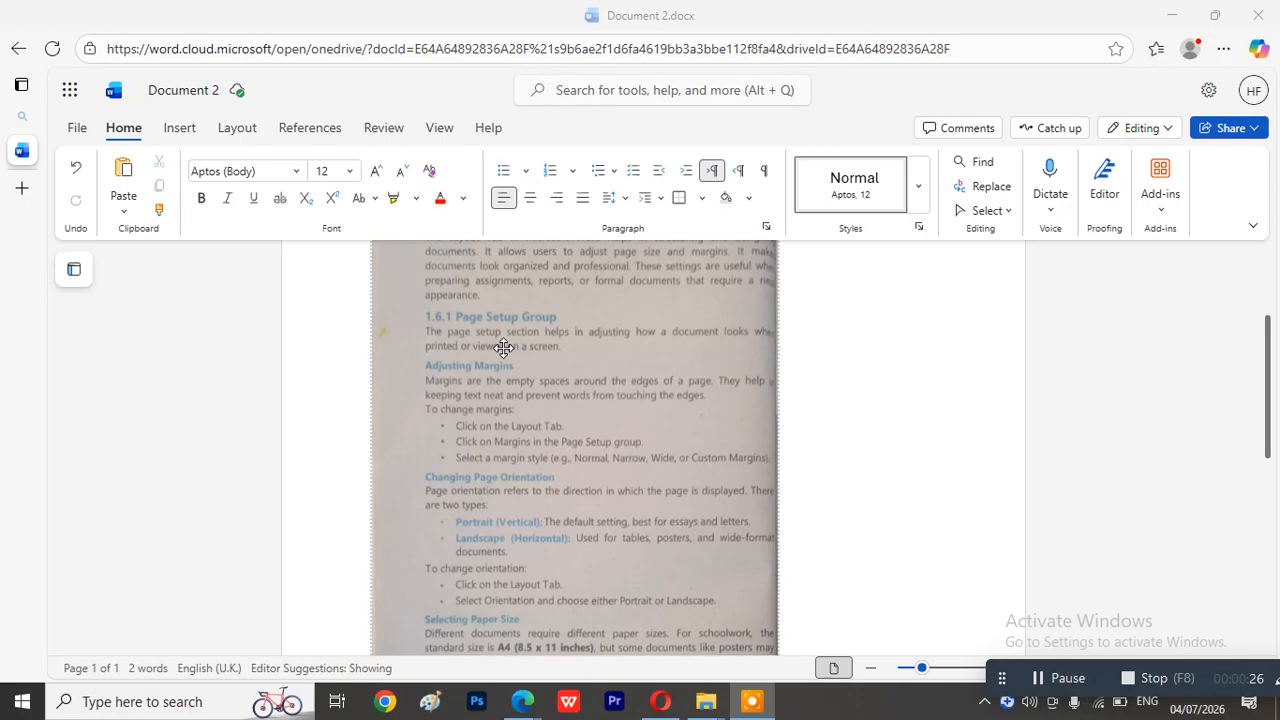
Apply the Narrow margin preset to the document and restore the Normal margins
{"action": "left_click", "coordinate": [237, 128]}
{"action": "left_click", "coordinate": [86, 208]}
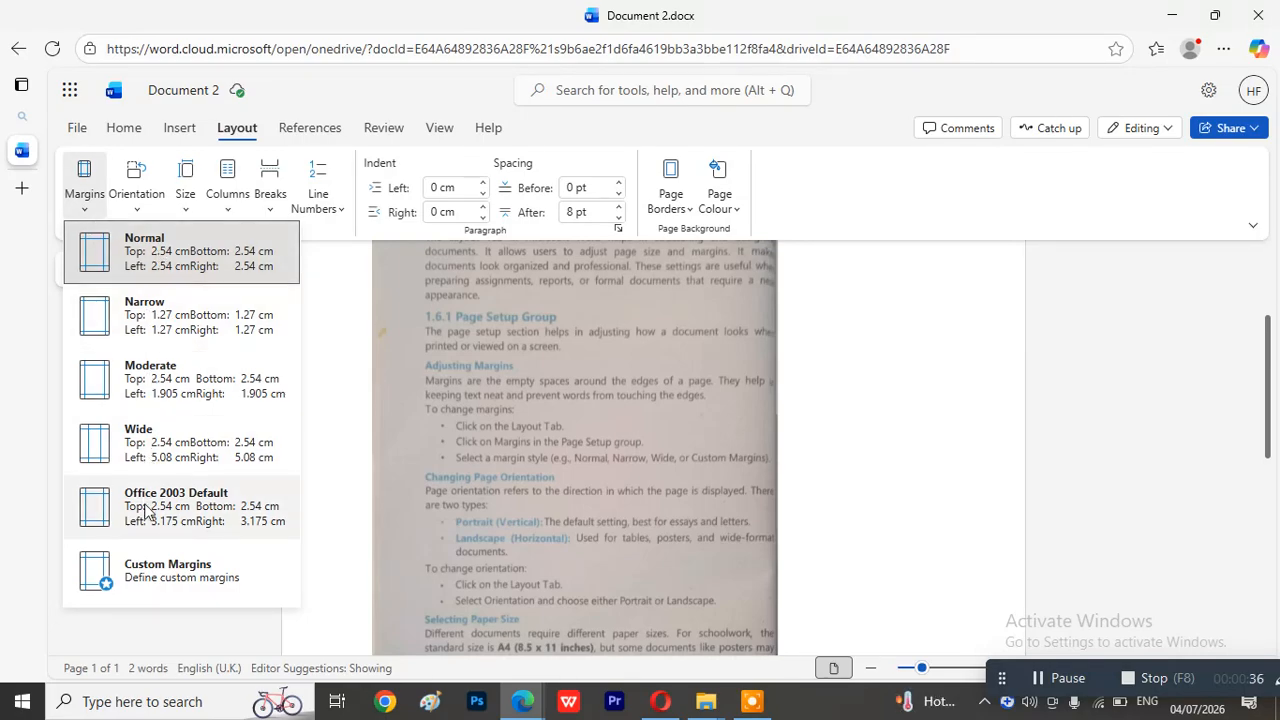
{"action": "left_click", "coordinate": [153, 322]}
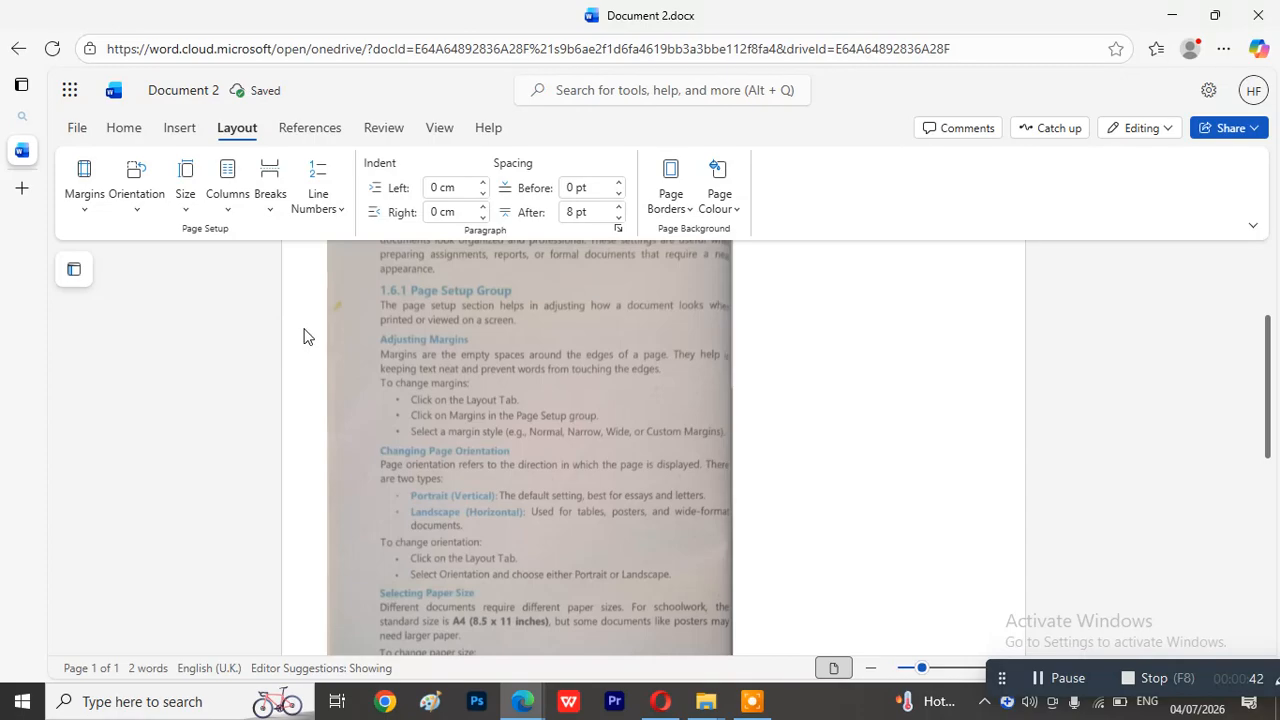
{"action": "left_click", "coordinate": [86, 200]}
{"action": "left_click", "coordinate": [128, 252]}
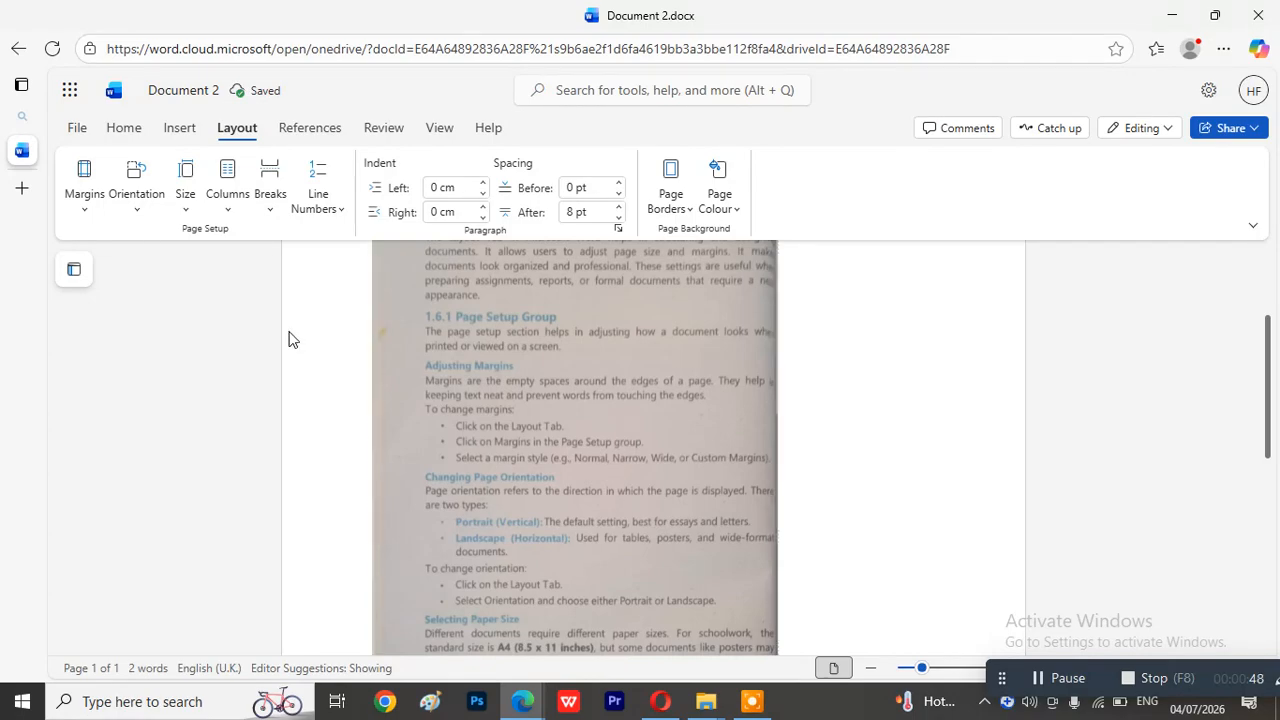
Compare the Page Setup heading's position by applying Narrow margins again and returning to Normal margins
{"action": "scroll", "coordinate": [582, 431], "scroll_direction": "up", "scroll_amount": 2}
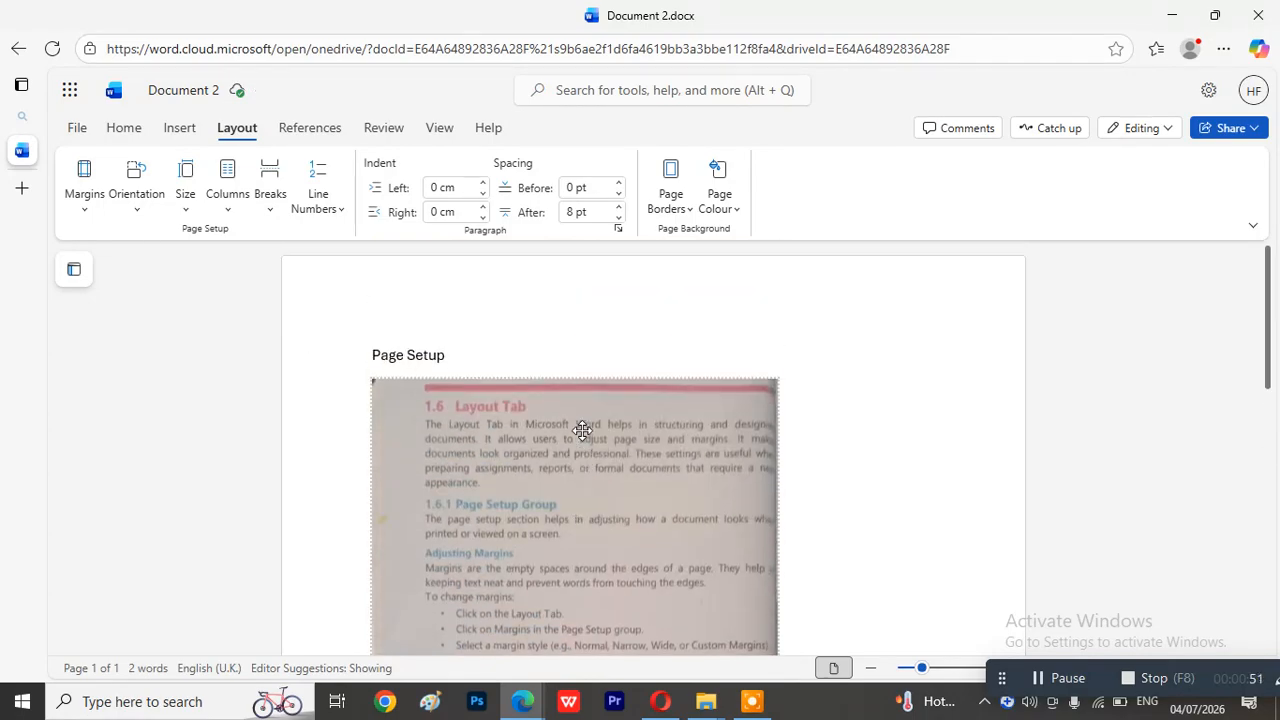
{"action": "left_click", "coordinate": [87, 212]}
{"action": "left_click", "coordinate": [123, 306]}
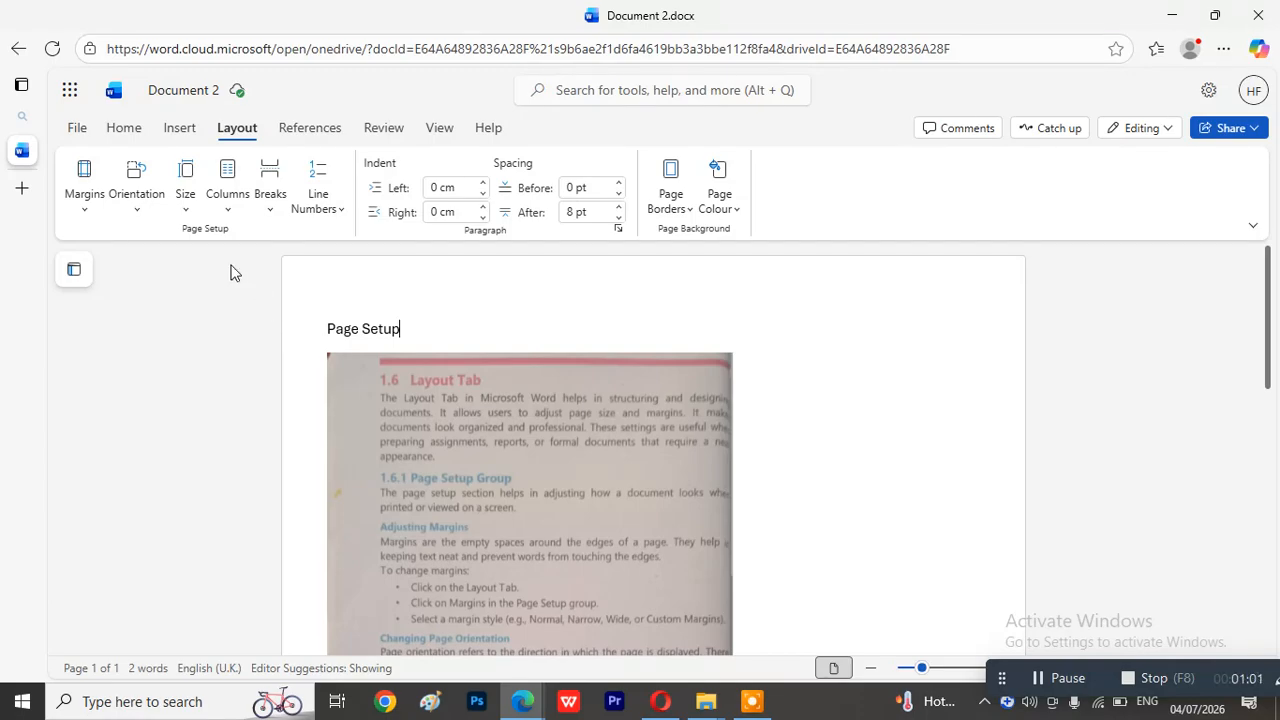
{"action": "left_click", "coordinate": [86, 210]}
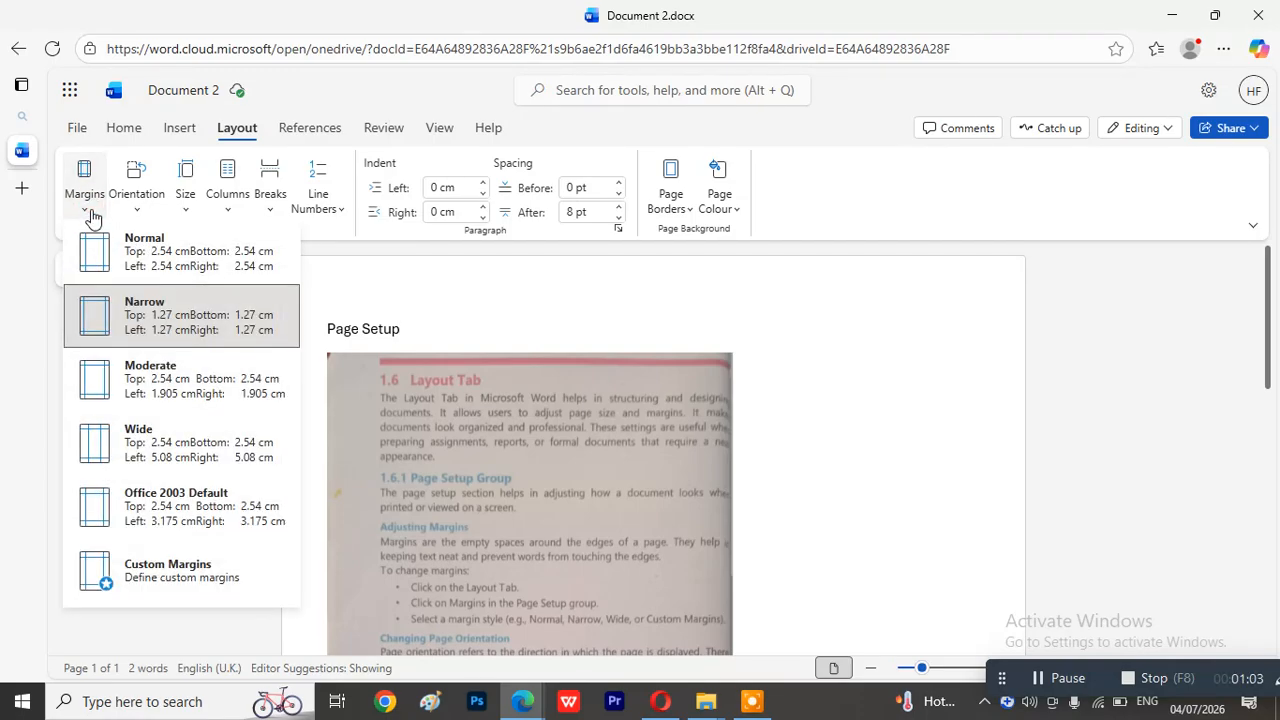
{"action": "left_click", "coordinate": [140, 245]}
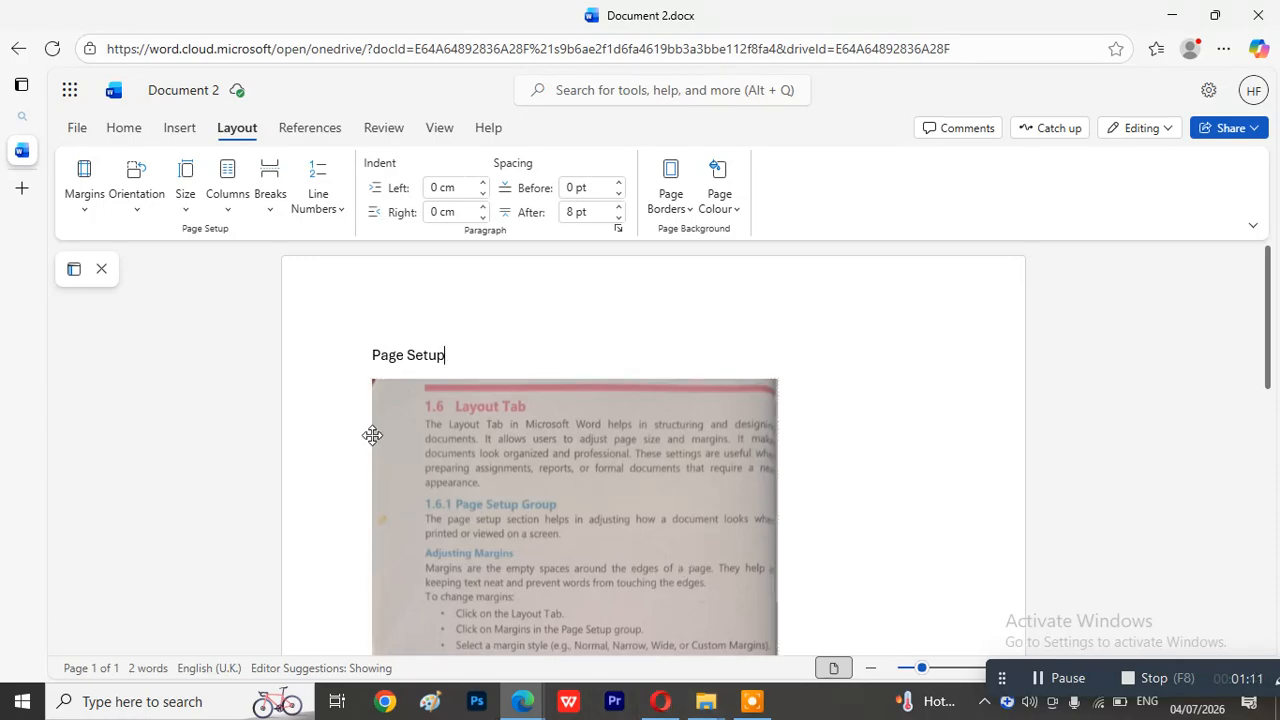
Review the available margin presets and the textbook picture's sections on margins and page orientation
{"action": "left_click", "coordinate": [370, 355]}
{"action": "scroll", "coordinate": [381, 500], "scroll_direction": "down", "scroll_amount": 2}
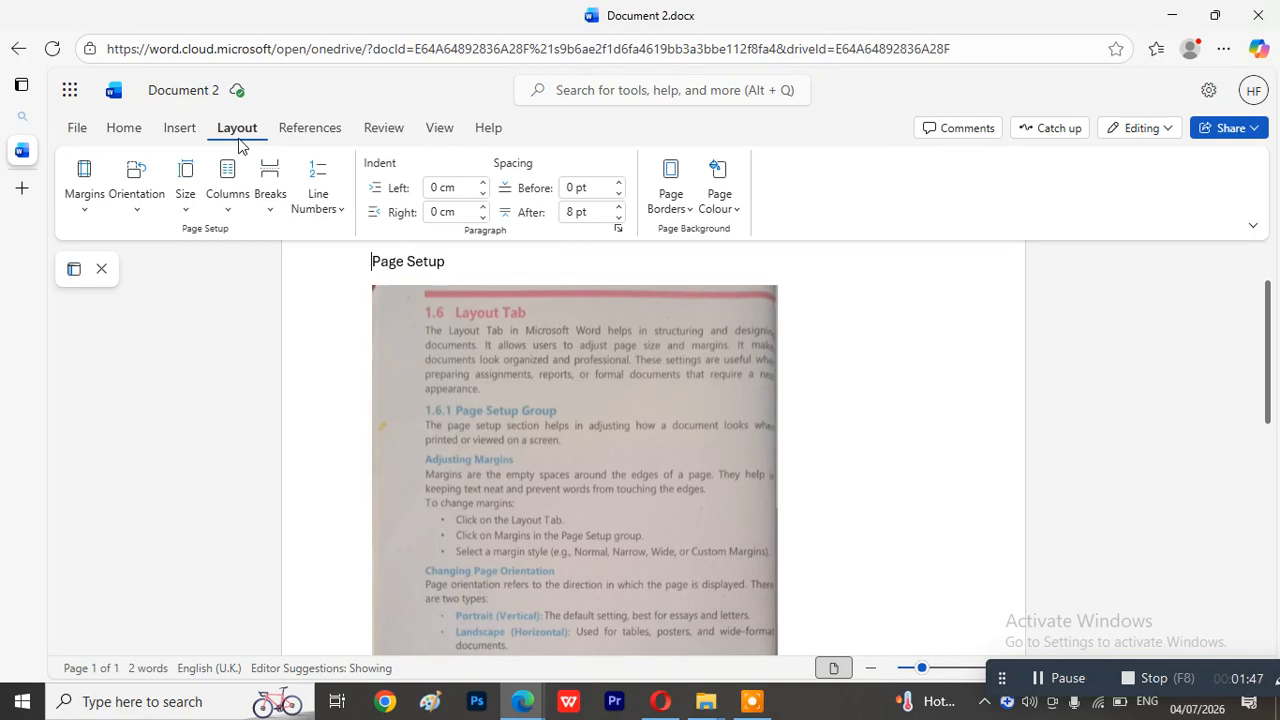
{"action": "left_click", "coordinate": [85, 212]}
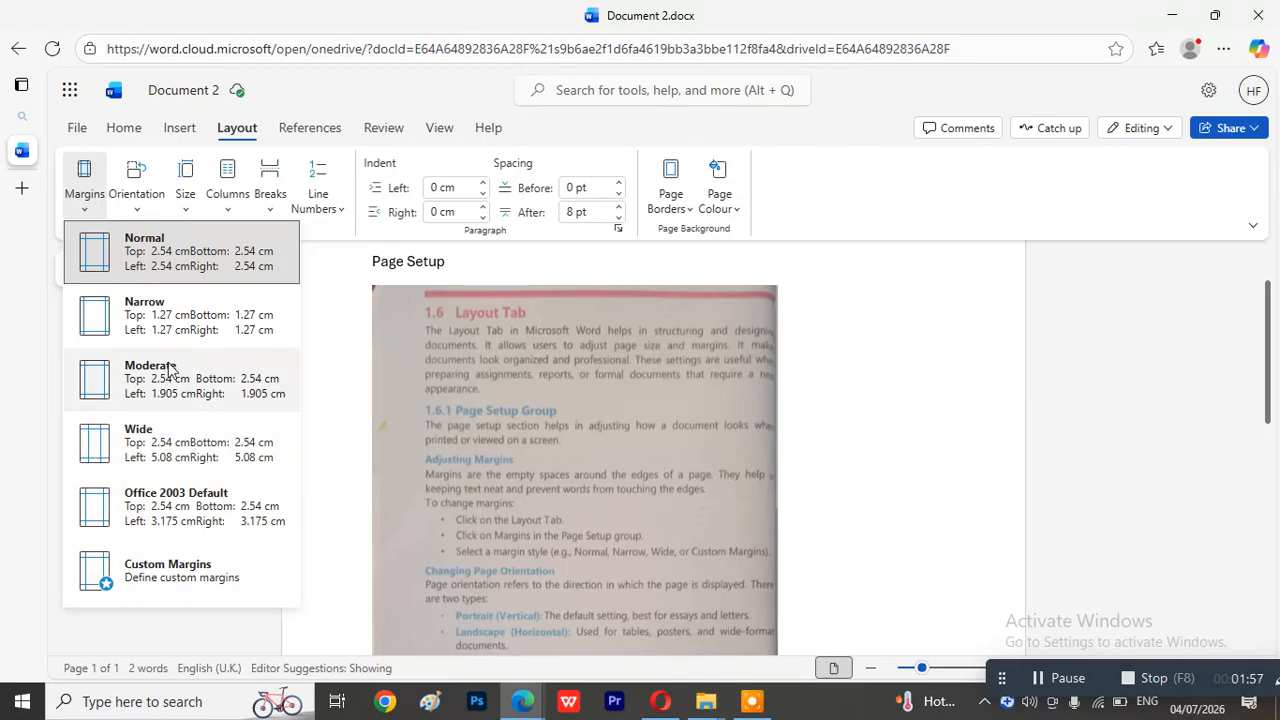
{"action": "left_click", "coordinate": [478, 264]}
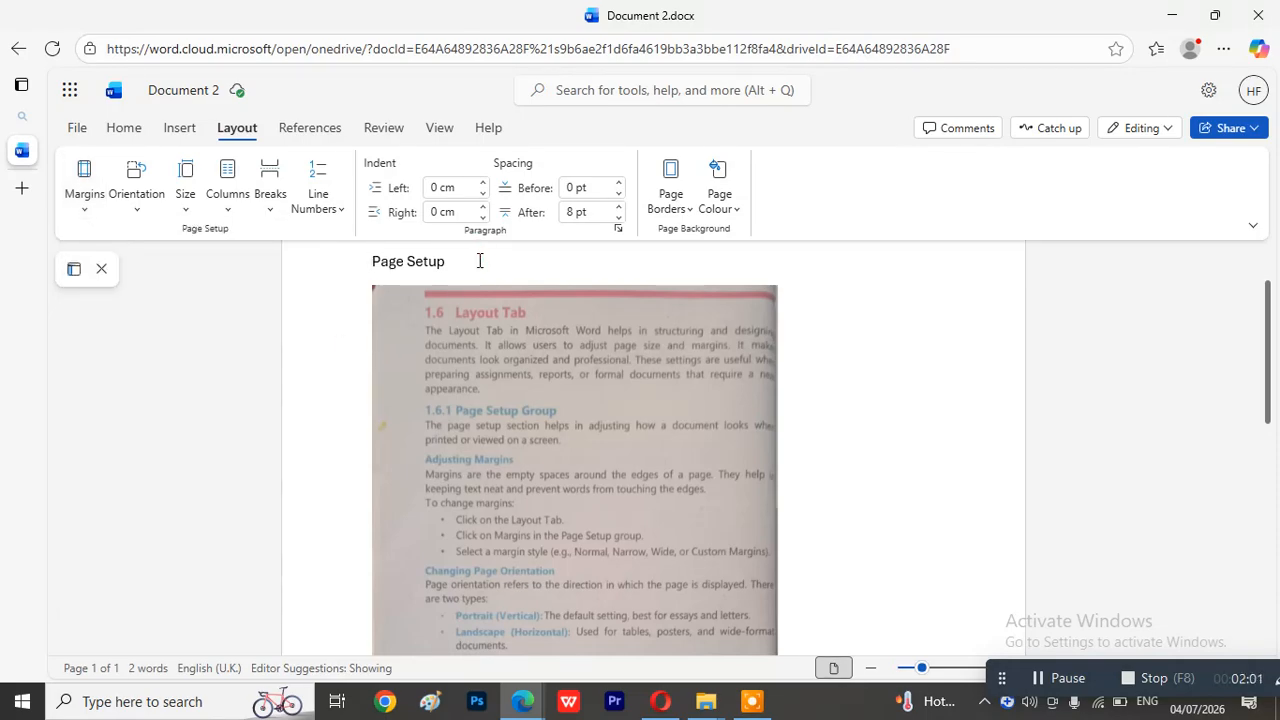
{"action": "scroll", "coordinate": [478, 400], "scroll_direction": "down", "scroll_amount": 2}
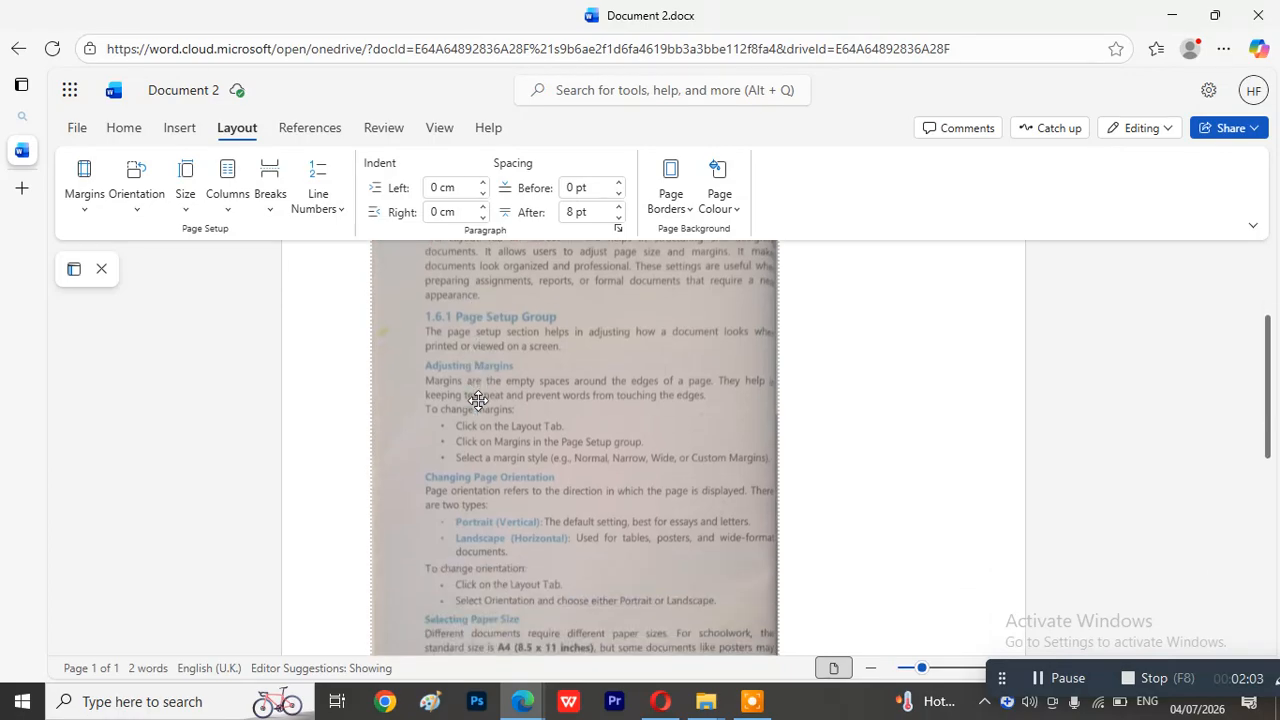
{"action": "scroll", "coordinate": [478, 400], "scroll_direction": "down", "scroll_amount": 2}
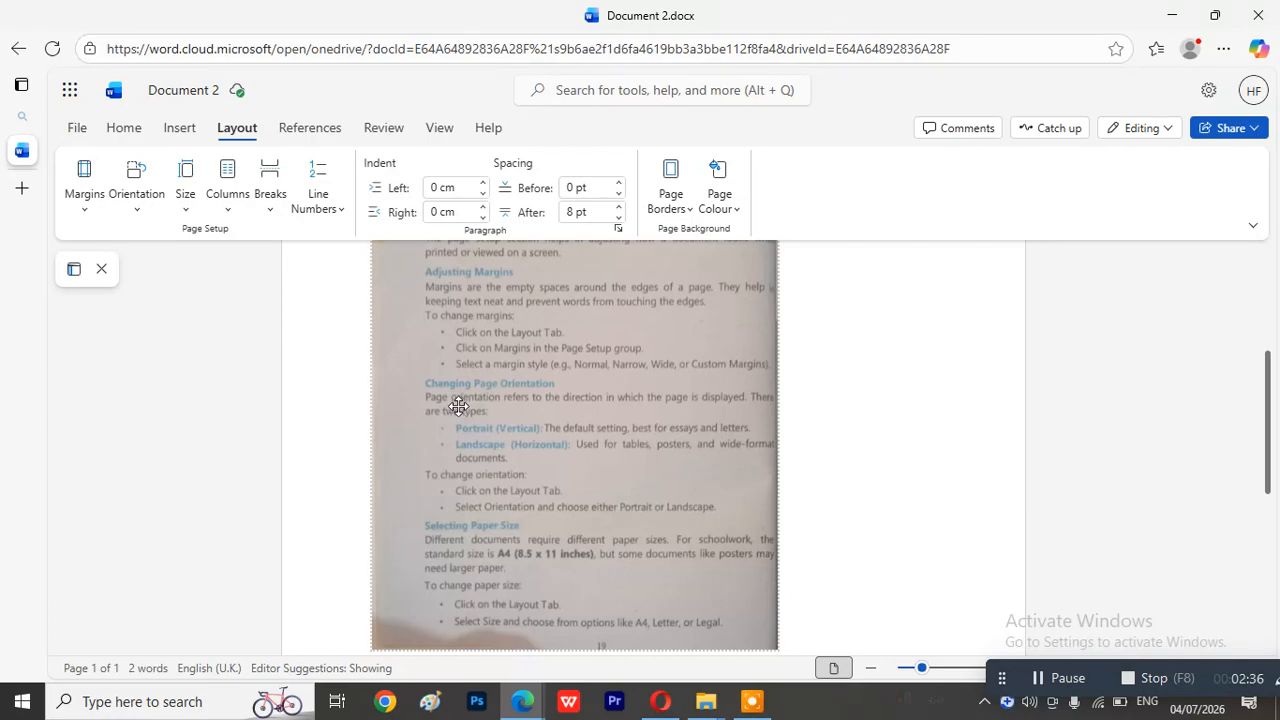
Choose Portrait orientation, switch the document to Landscape, and check how the heading and picture are laid out
{"action": "left_click", "coordinate": [137, 220]}
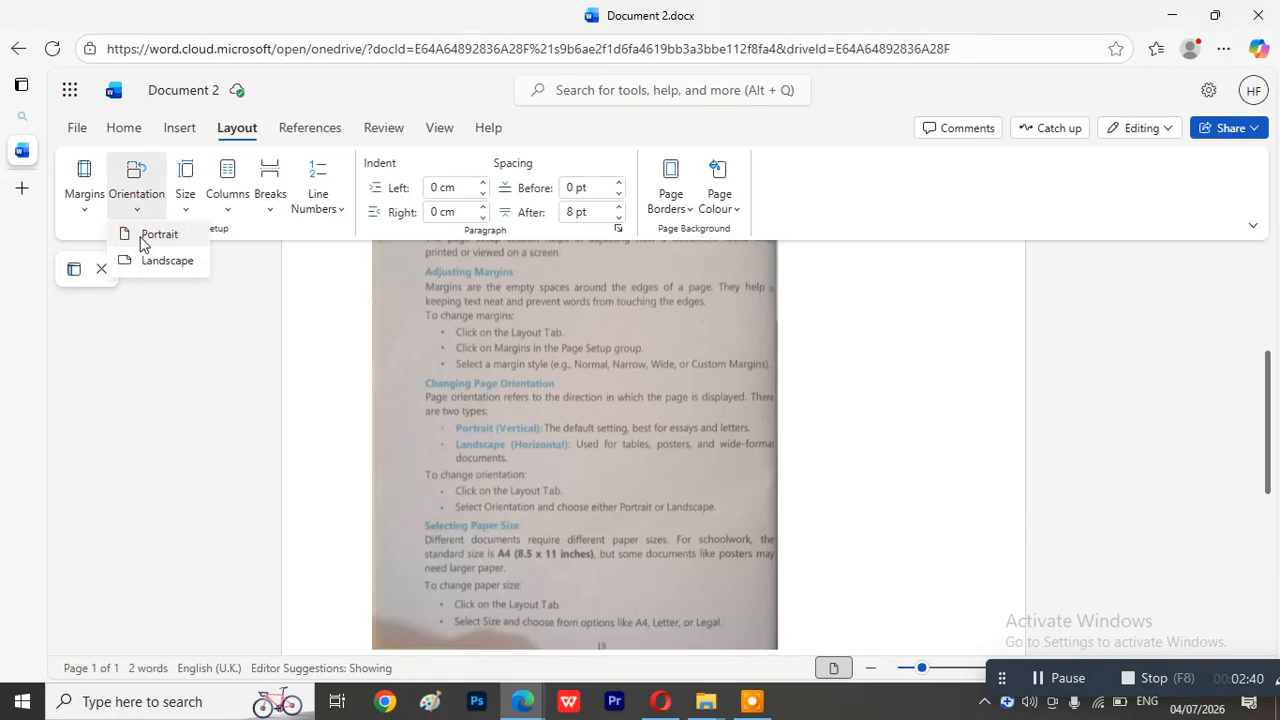
{"action": "left_click", "coordinate": [139, 237]}
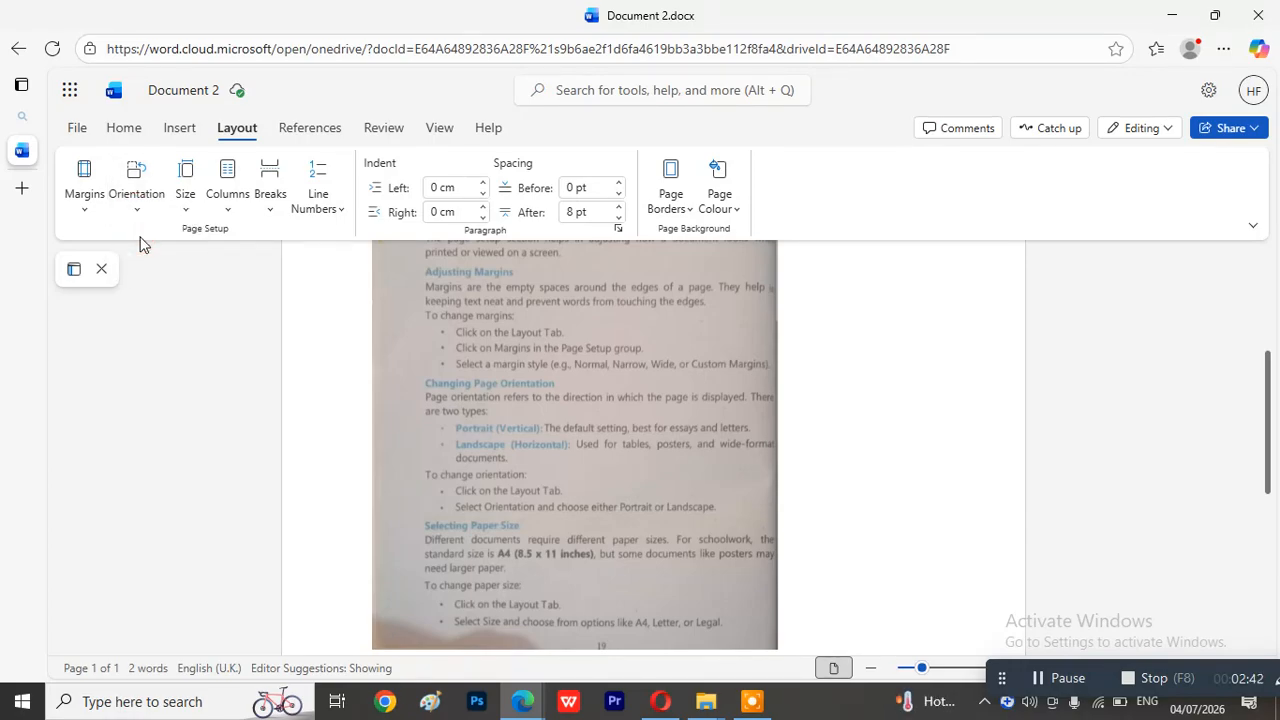
{"action": "scroll", "coordinate": [296, 341], "scroll_direction": "up", "scroll_amount": 3}
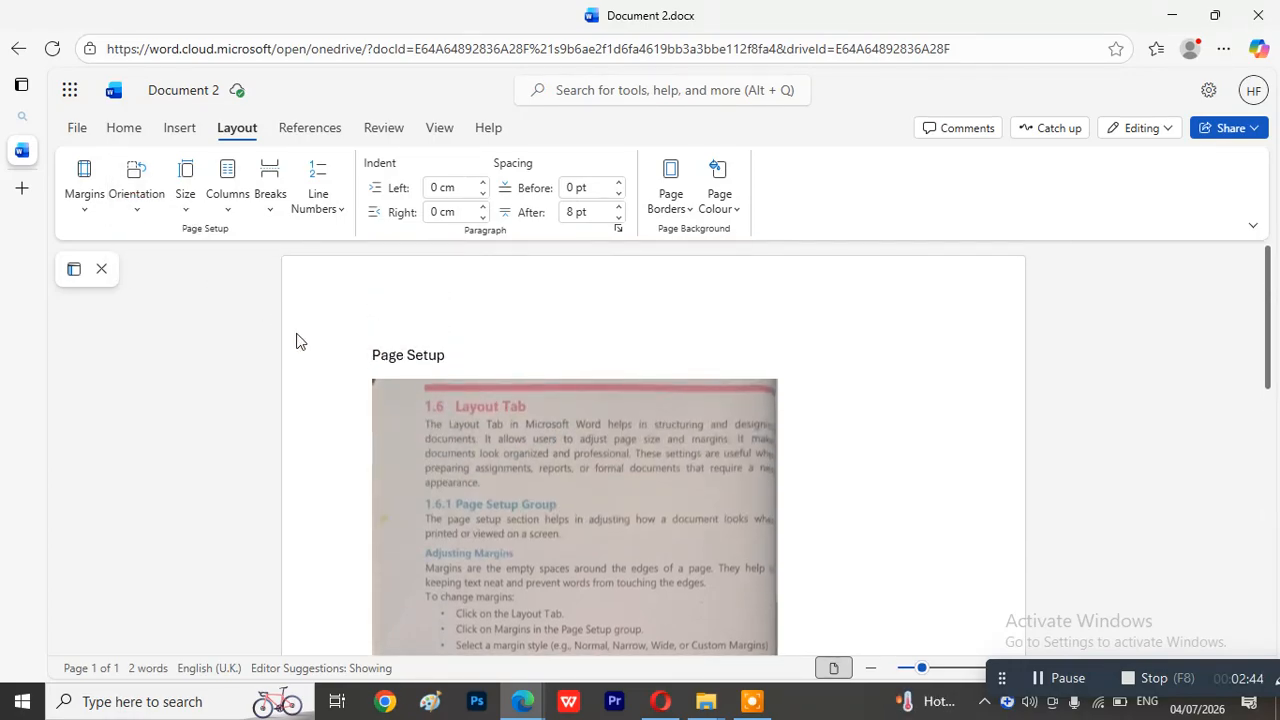
{"action": "left_click", "coordinate": [139, 210]}
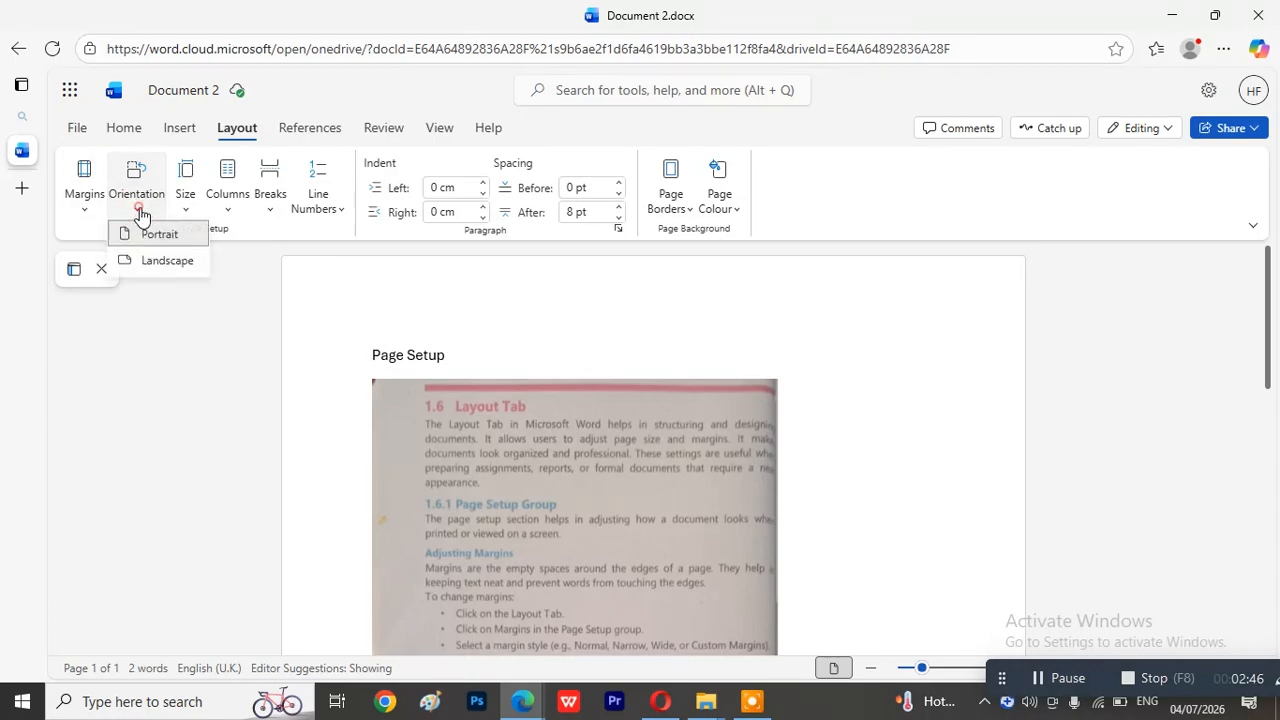
{"action": "left_click", "coordinate": [152, 260]}
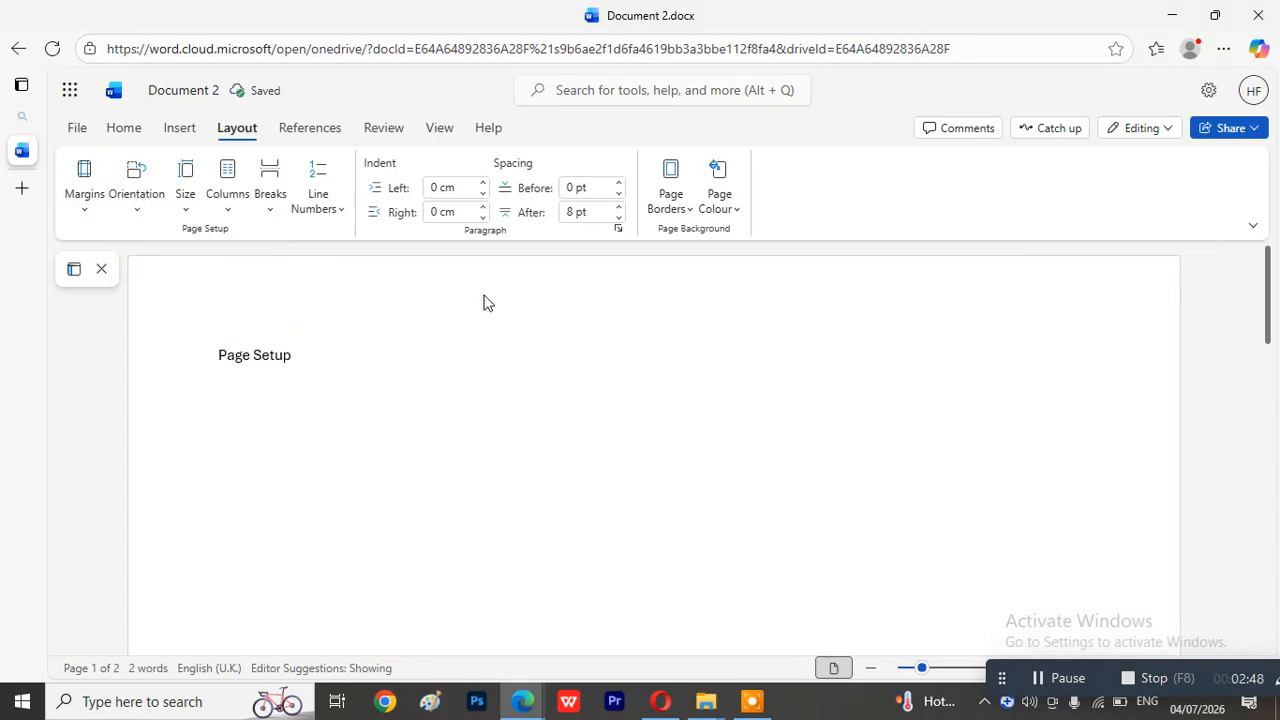
{"action": "scroll", "coordinate": [486, 309], "scroll_direction": "down", "scroll_amount": 5}
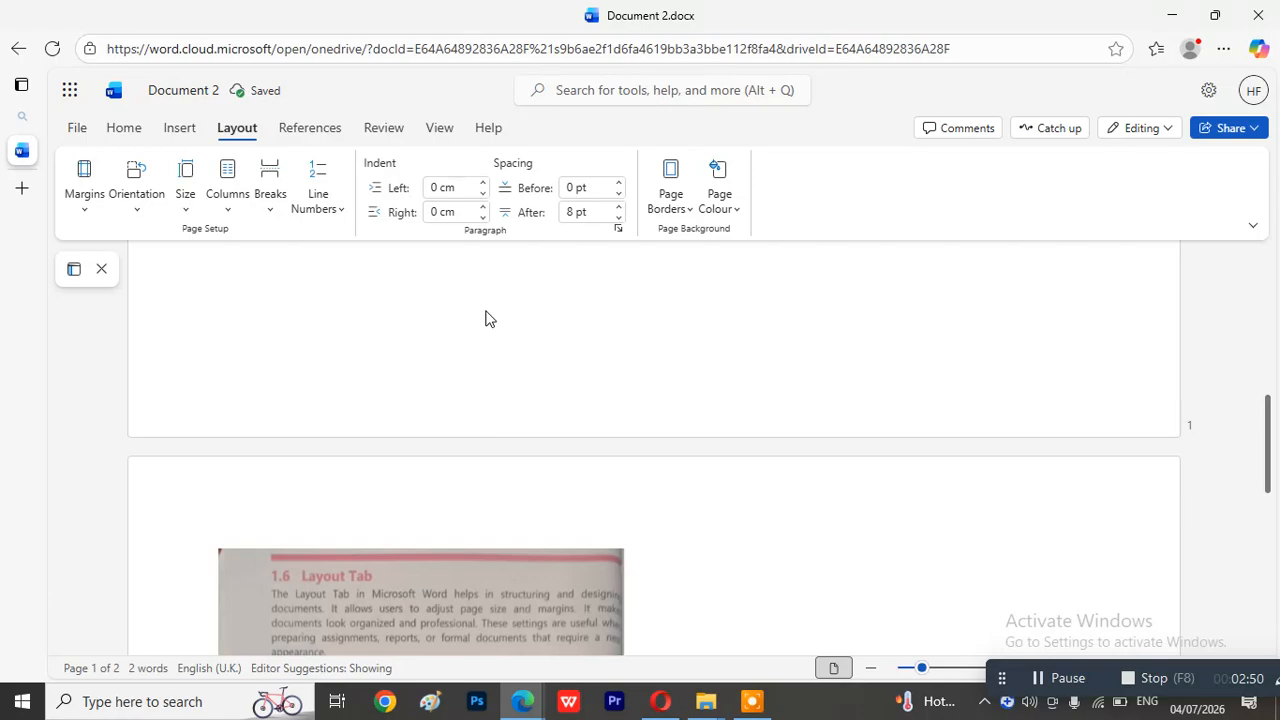
{"action": "scroll", "coordinate": [486, 318], "scroll_direction": "up", "scroll_amount": 5}
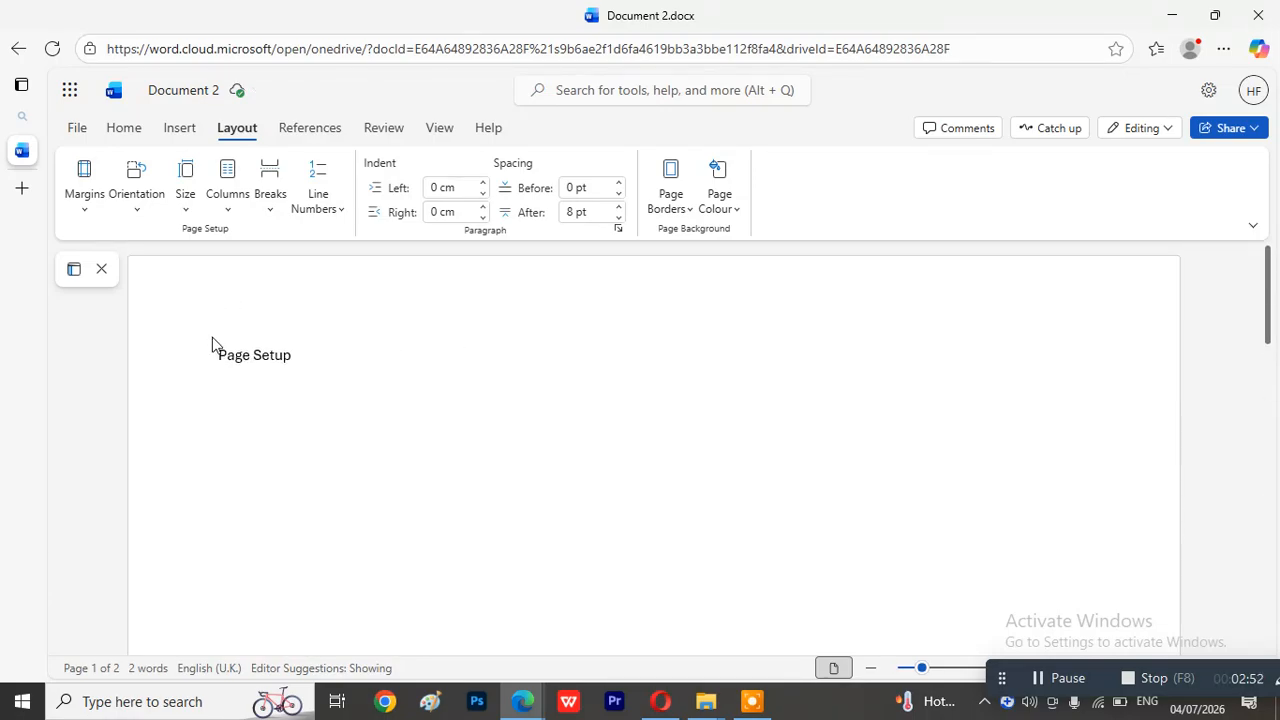
Set the font size of the Page Setup heading to 48
{"action": "left_click_drag", "start_coordinate": [217, 357], "coordinate": [347, 348]}
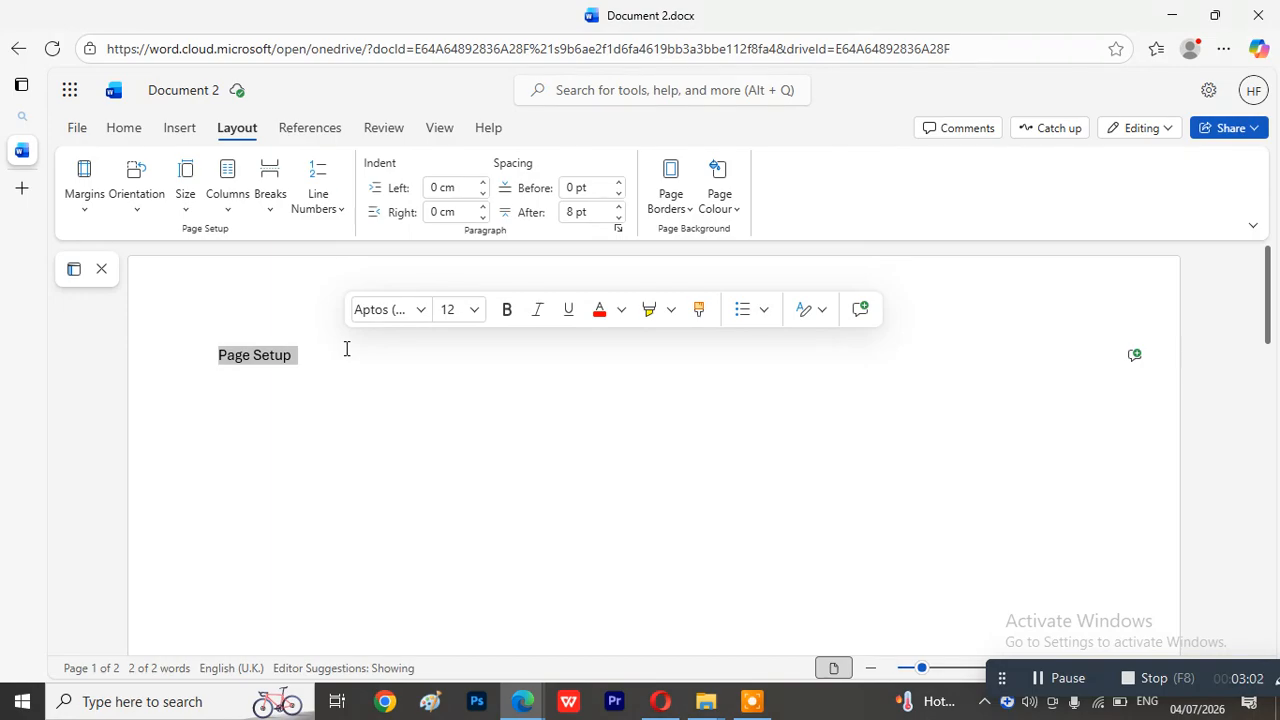
{"action": "left_click", "coordinate": [137, 133]}
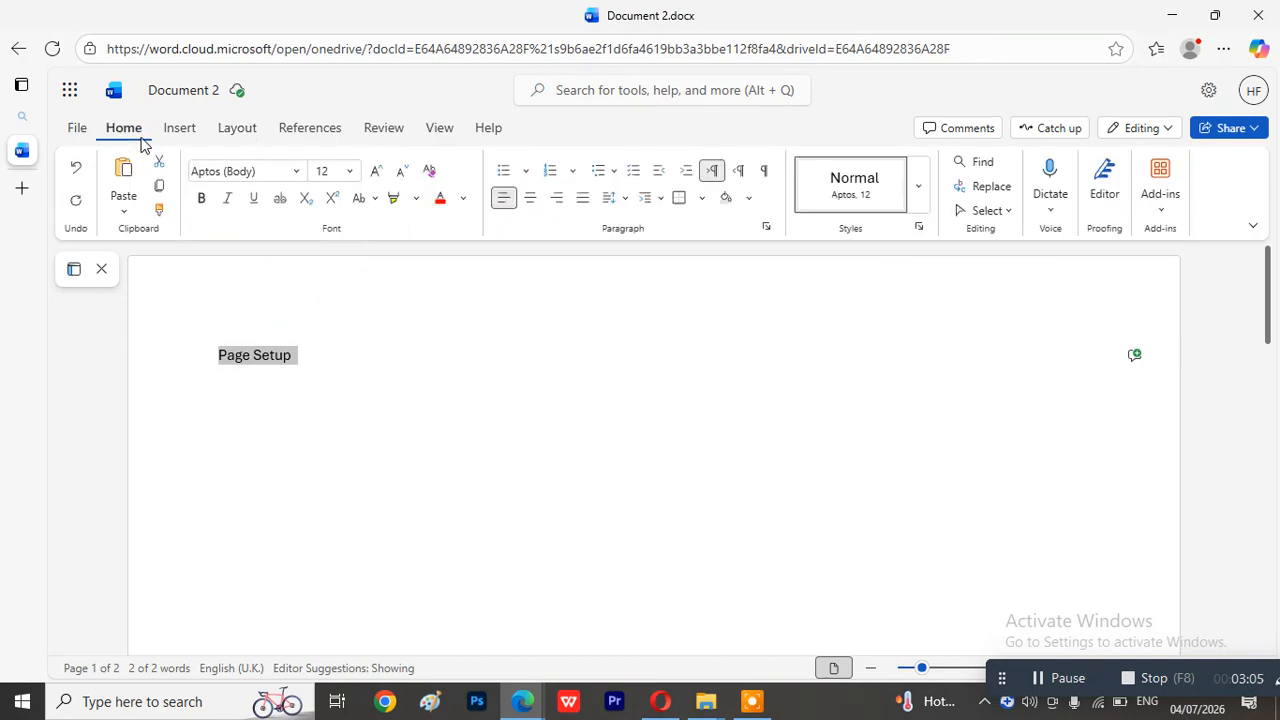
{"action": "left_click", "coordinate": [349, 171]}
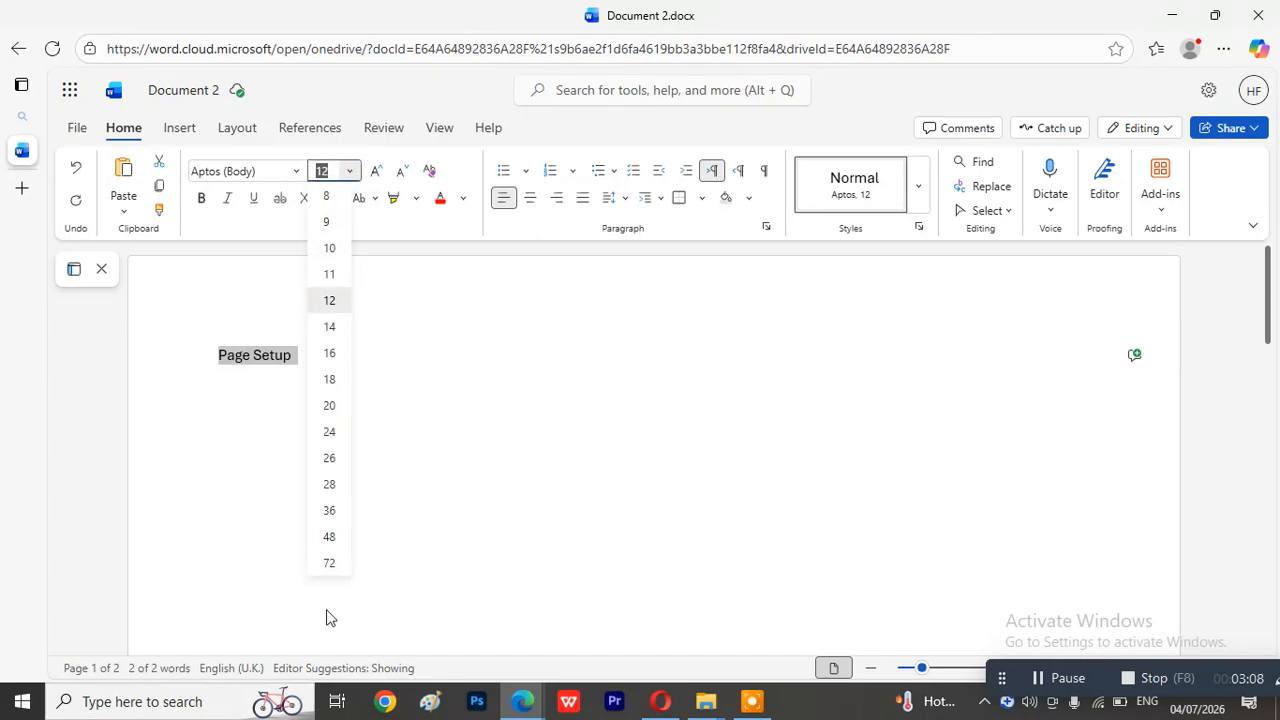
{"action": "left_click", "coordinate": [329, 537]}
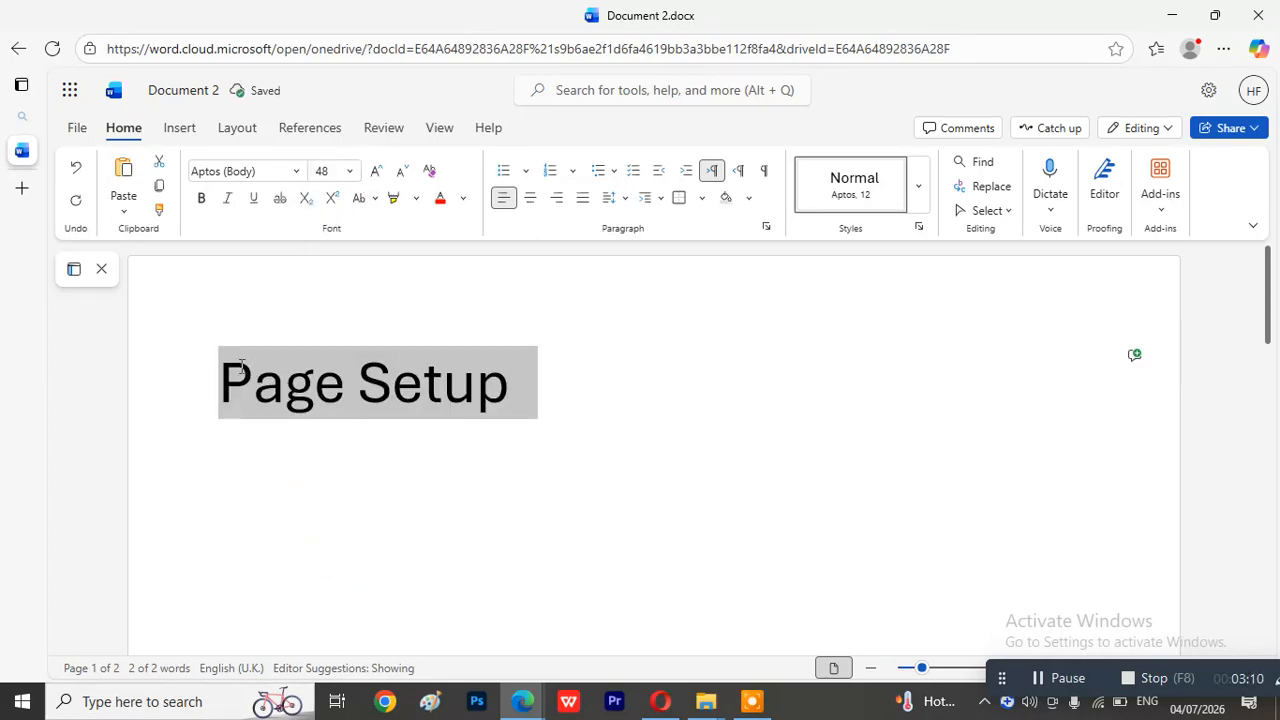
{"action": "left_click", "coordinate": [582, 470]}
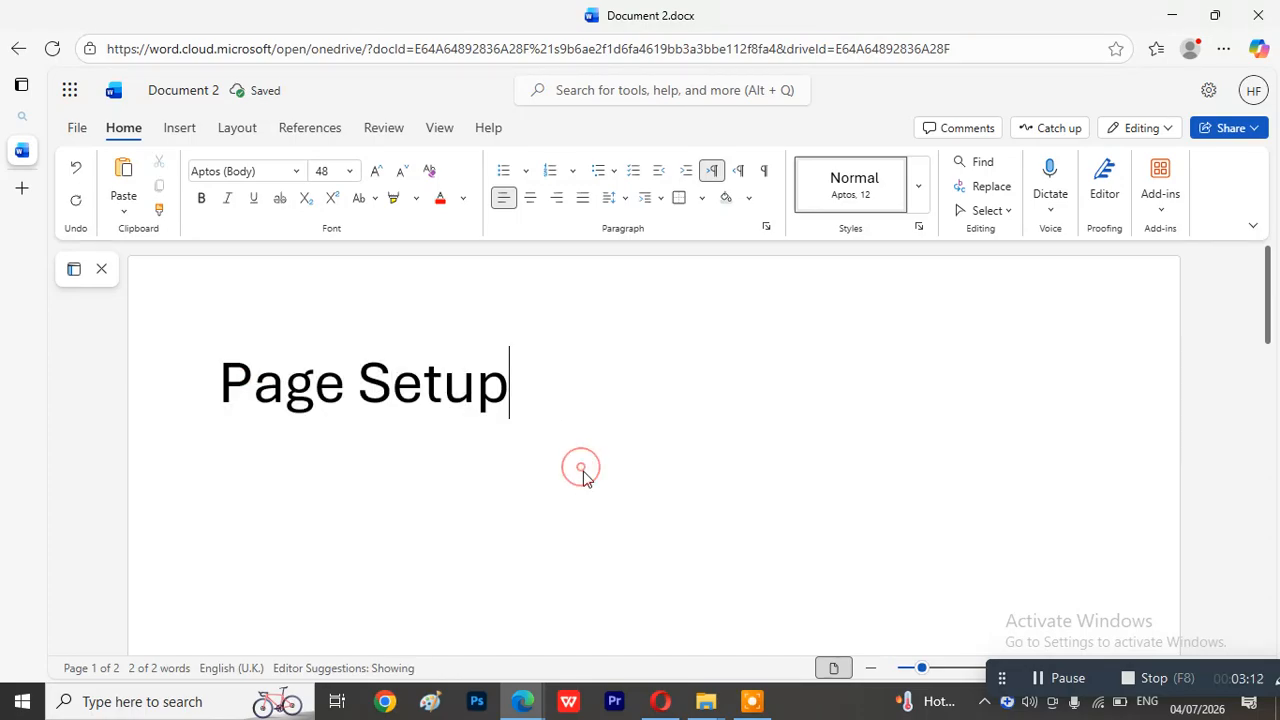
Grow the font size of the Page Setup heading by eight further increments
{"action": "left_click_drag", "start_coordinate": [222, 378], "coordinate": [655, 450]}
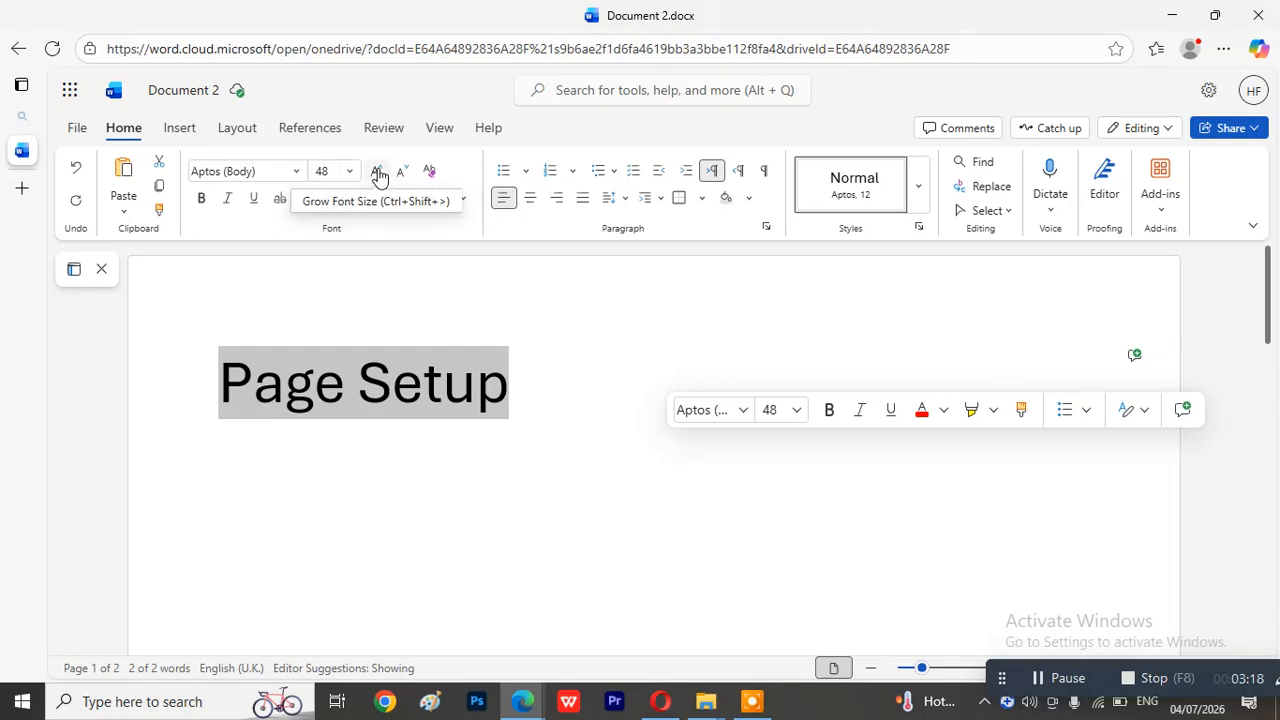
{"action": "left_click", "coordinate": [378, 172]}
{"action": "left_click", "coordinate": [378, 172]}
{"action": "left_click", "coordinate": [378, 172]}
{"action": "left_click", "coordinate": [378, 172]}
{"action": "left_click", "coordinate": [378, 172]}
{"action": "left_click", "coordinate": [378, 172]}
{"action": "left_click", "coordinate": [378, 172]}
{"action": "left_click", "coordinate": [378, 172]}
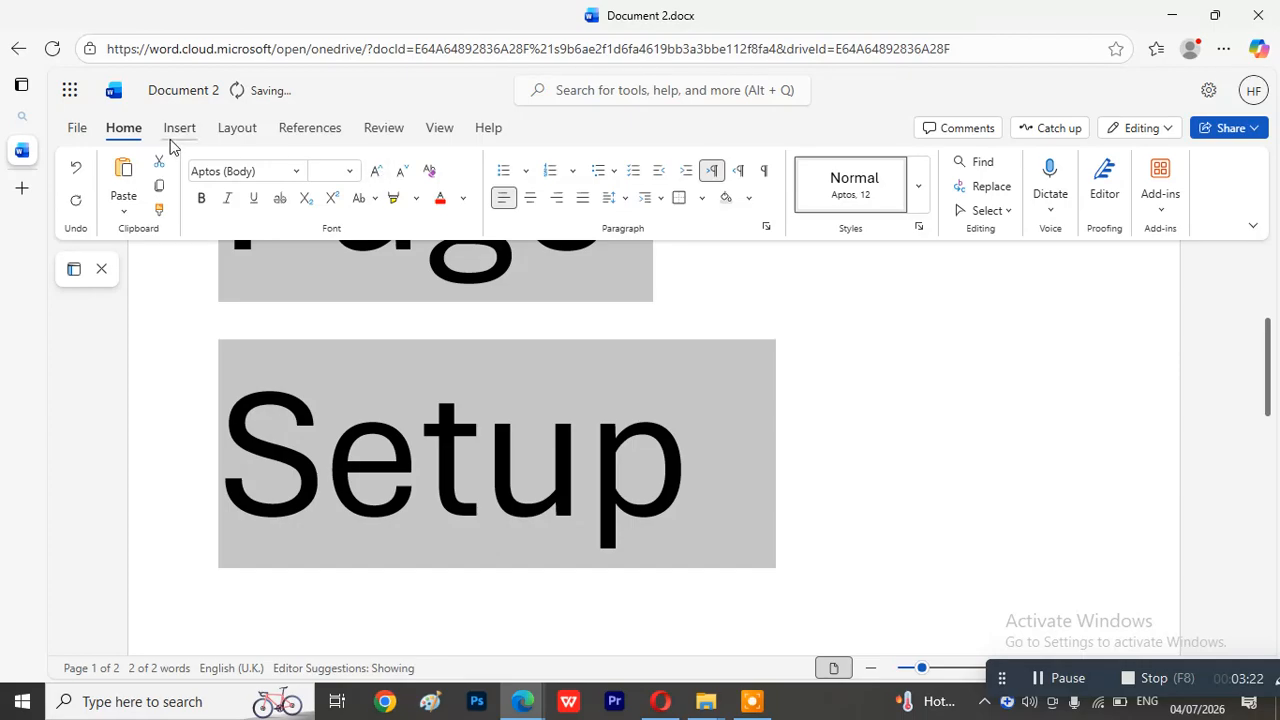
Switch the page orientation to Portrait and back to Landscape to compare the enlarged heading
{"action": "left_click", "coordinate": [228, 130]}
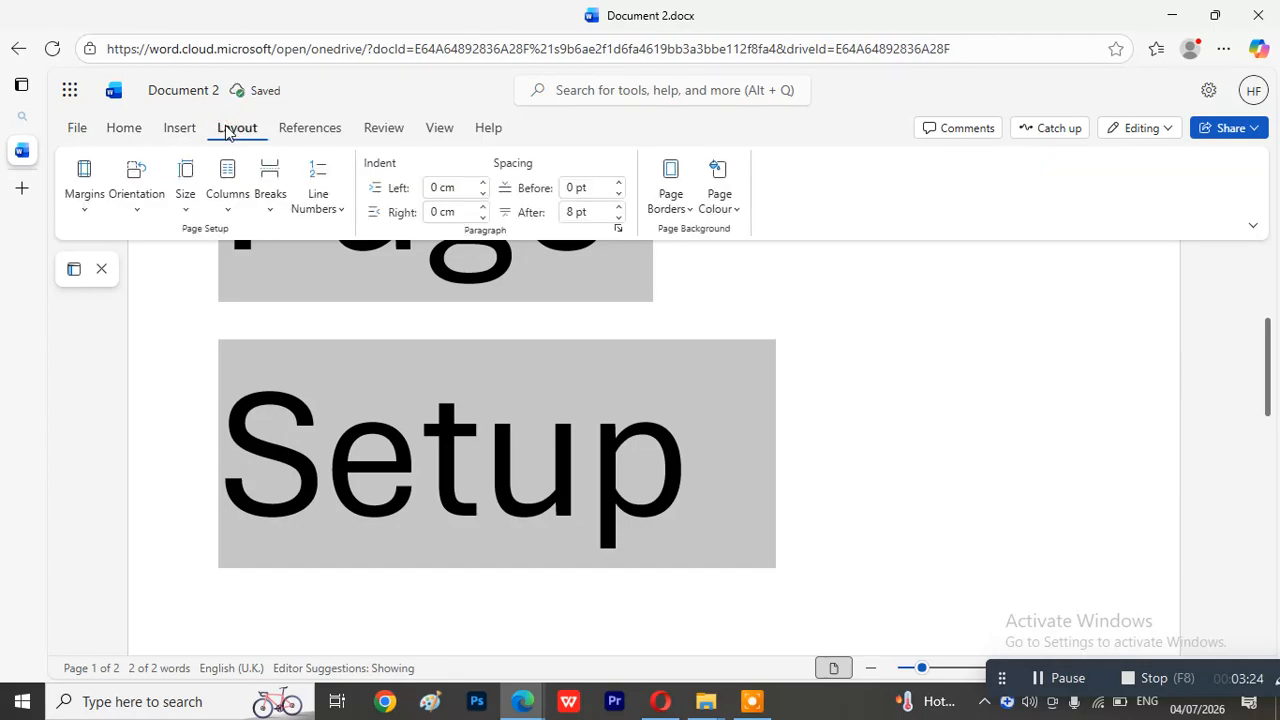
{"action": "left_click", "coordinate": [141, 211]}
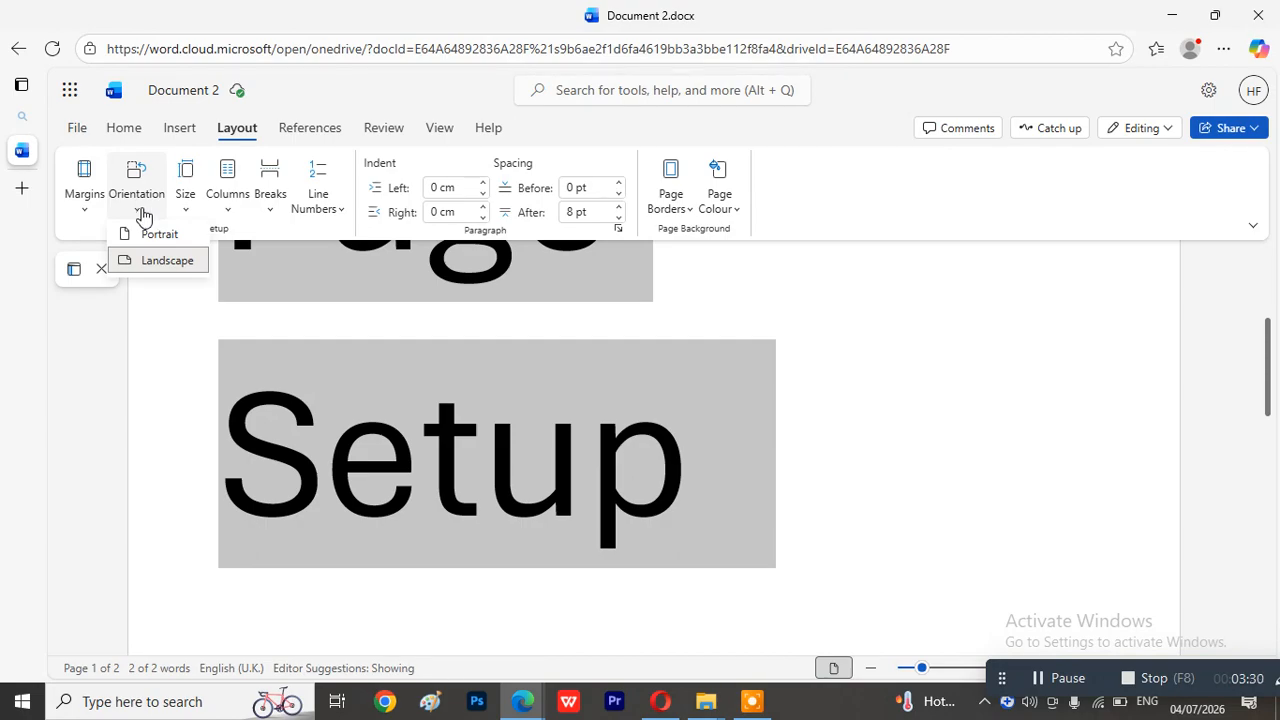
{"action": "left_click", "coordinate": [148, 234]}
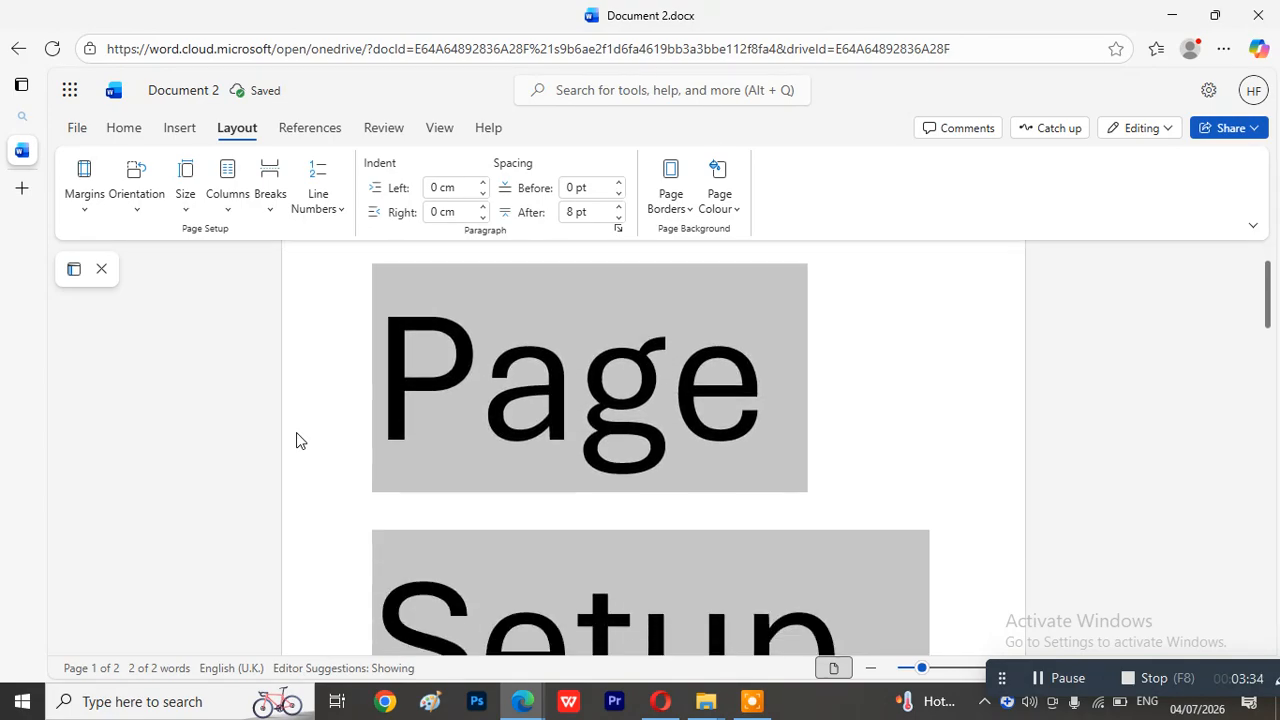
{"action": "left_click", "coordinate": [139, 214]}
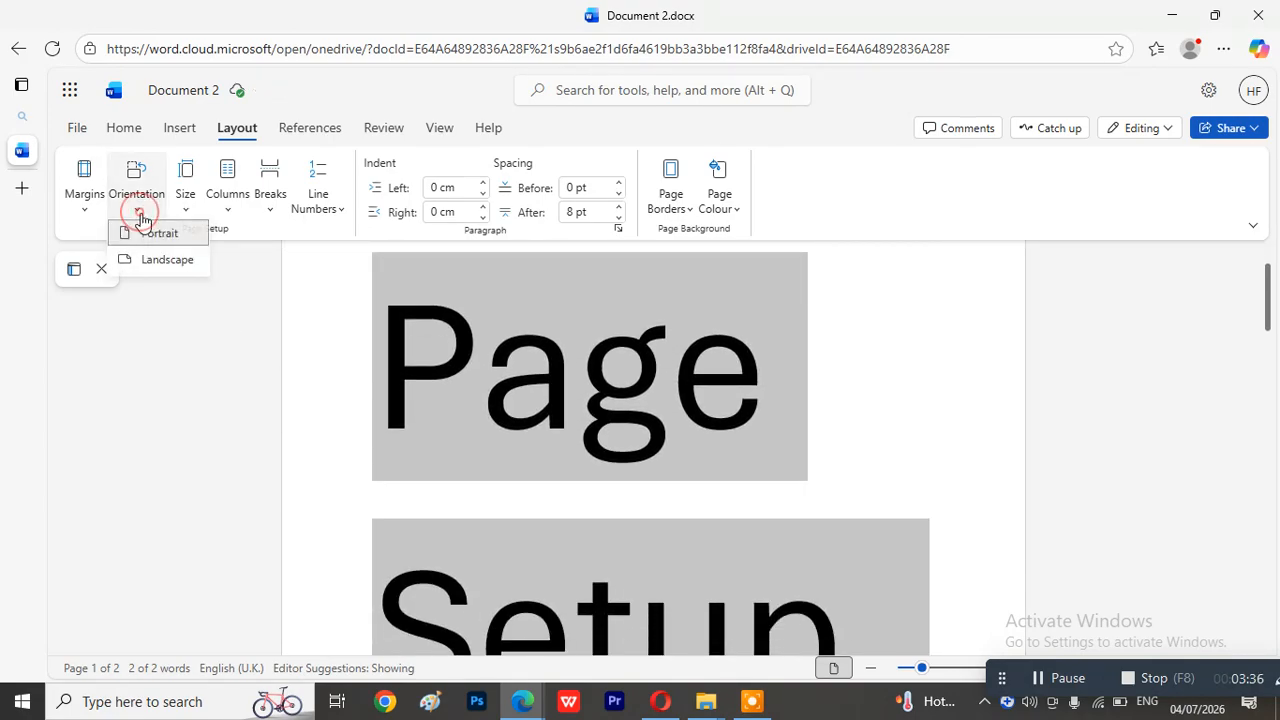
{"action": "left_click", "coordinate": [150, 262]}
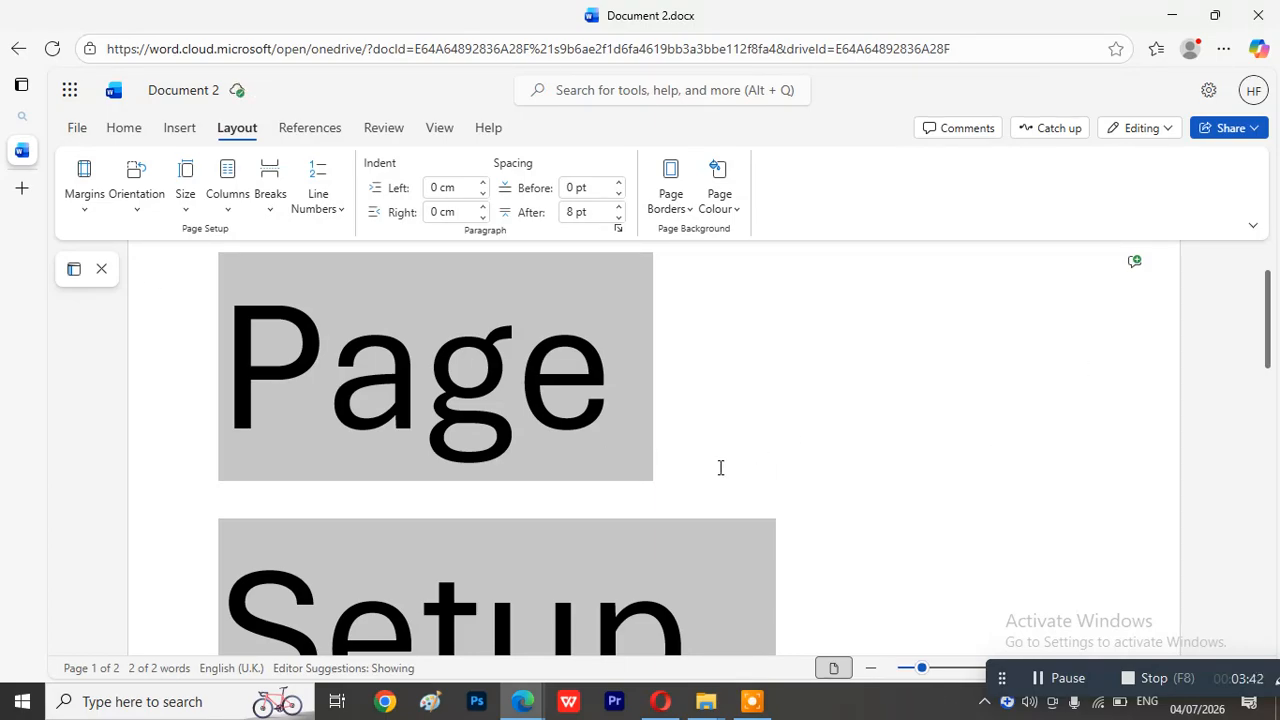
Set the page orientation to Portrait and check the textbook picture on the second page
{"action": "left_click", "coordinate": [133, 205]}
{"action": "left_click", "coordinate": [156, 238]}
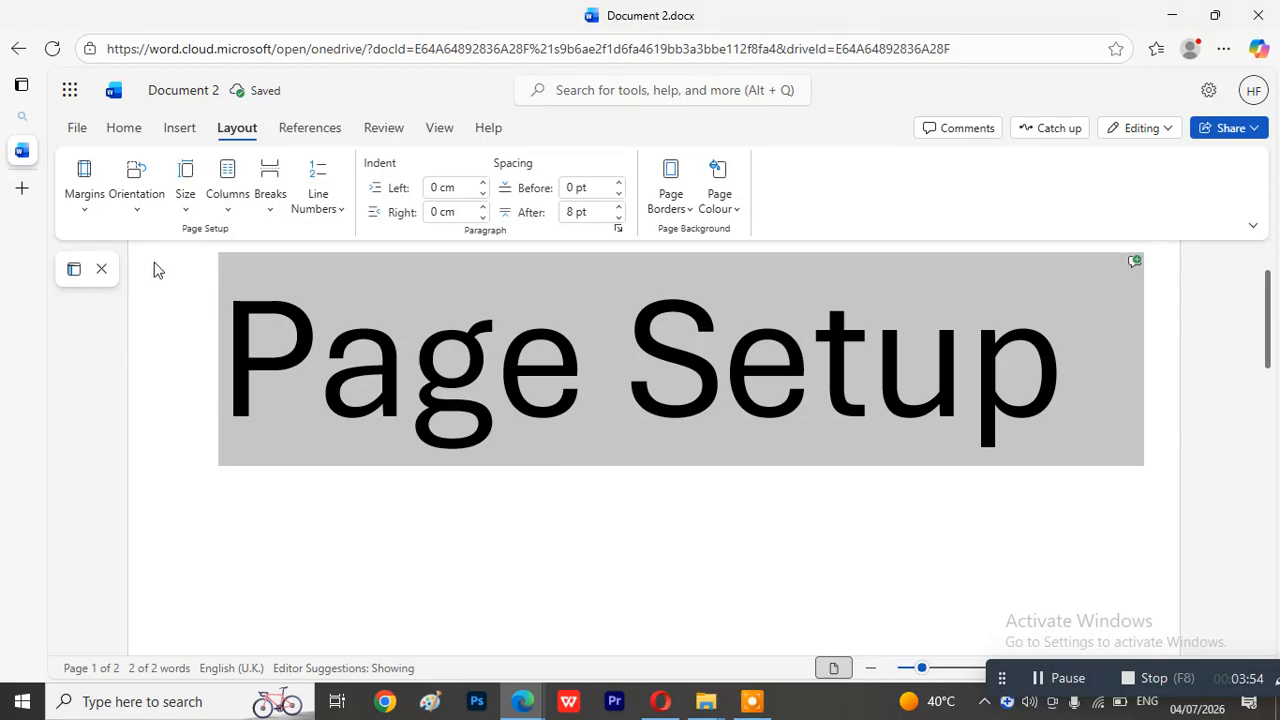
{"action": "left_click", "coordinate": [136, 210]}
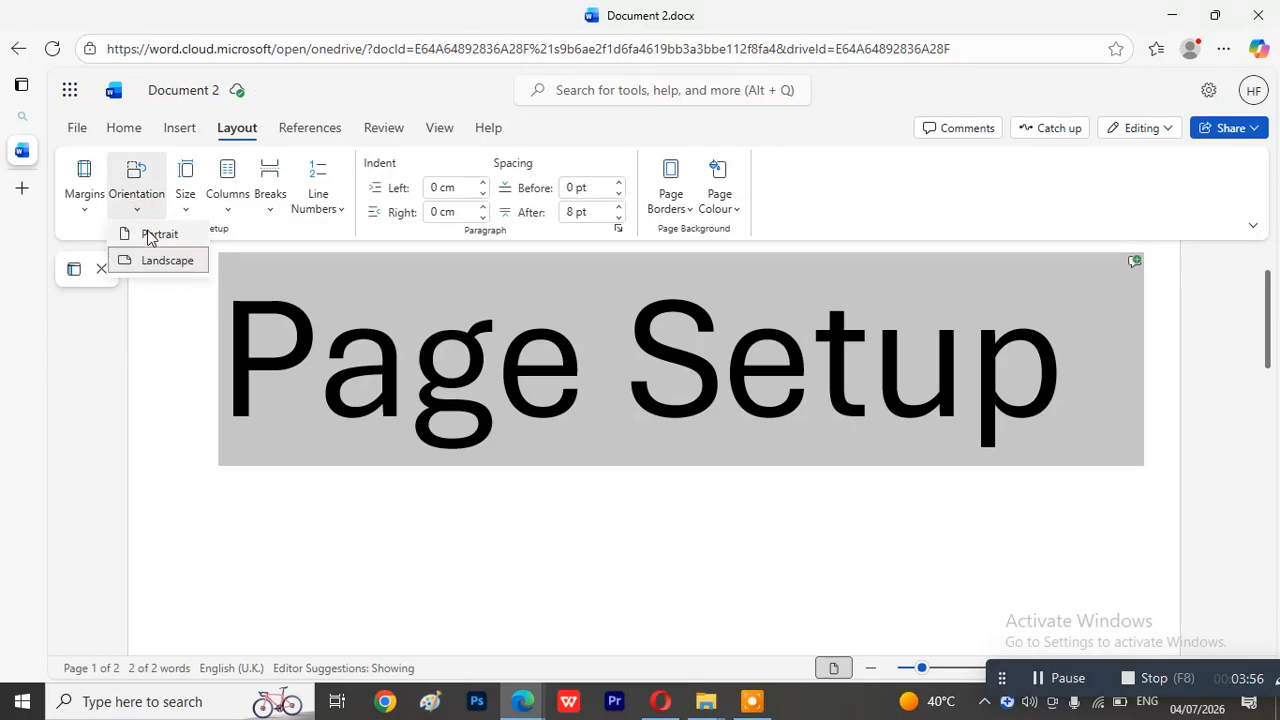
{"action": "left_click", "coordinate": [150, 233]}
{"action": "scroll", "coordinate": [493, 457], "scroll_direction": "down", "scroll_amount": 8}
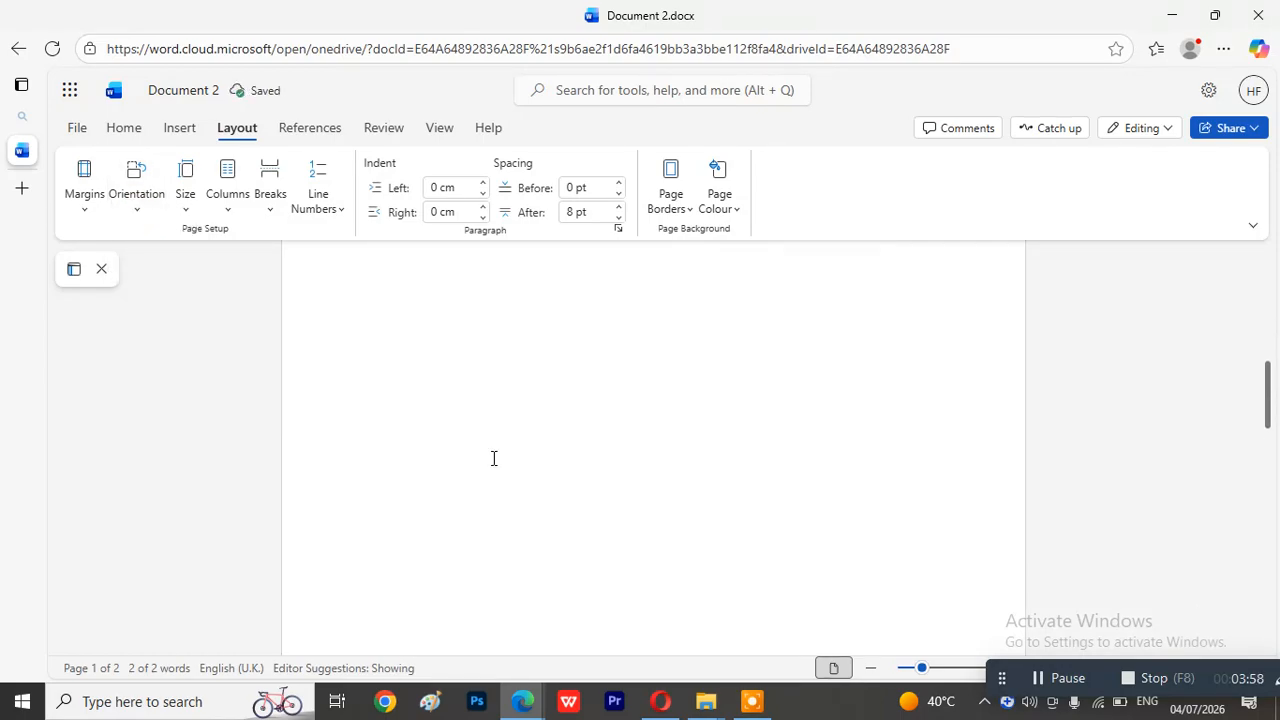
{"action": "scroll", "coordinate": [493, 457], "scroll_direction": "down", "scroll_amount": 1}
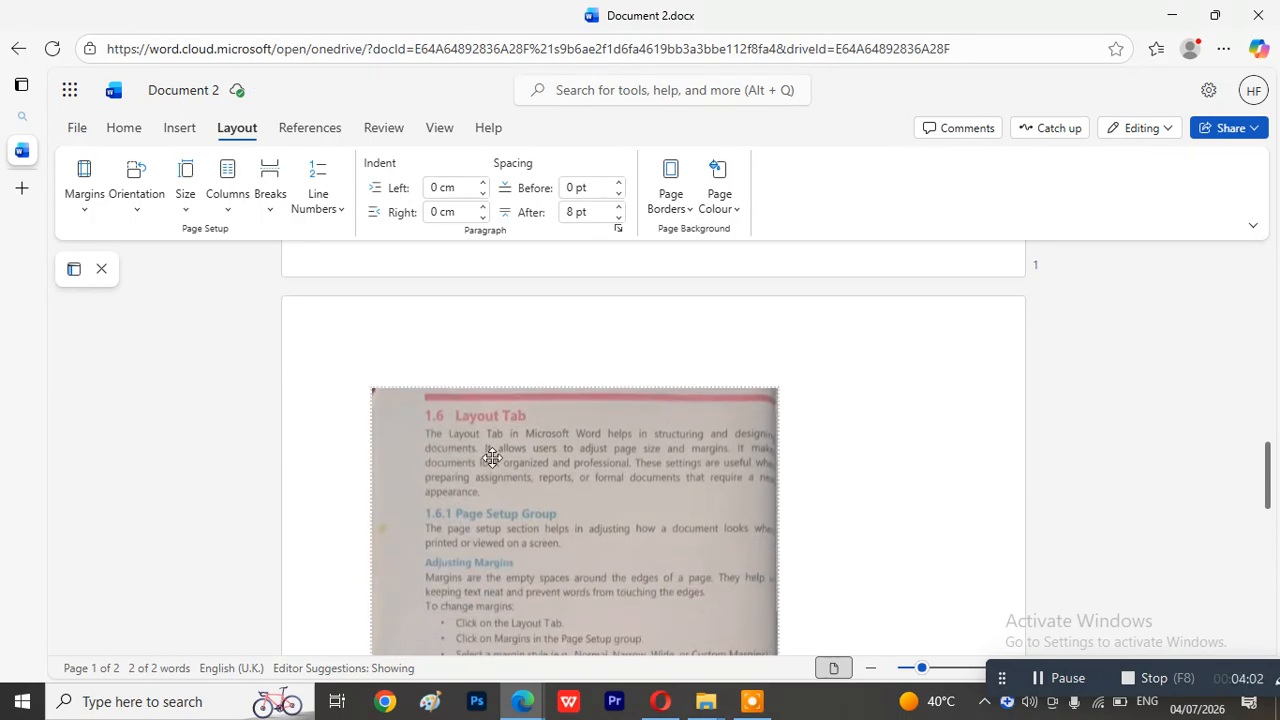
Read the textbook picture's notes down to Selecting Paper Size and view the available page orientation options
{"action": "scroll", "coordinate": [493, 457], "scroll_direction": "down", "scroll_amount": 1}
{"action": "scroll", "coordinate": [493, 457], "scroll_direction": "down", "scroll_amount": 1}
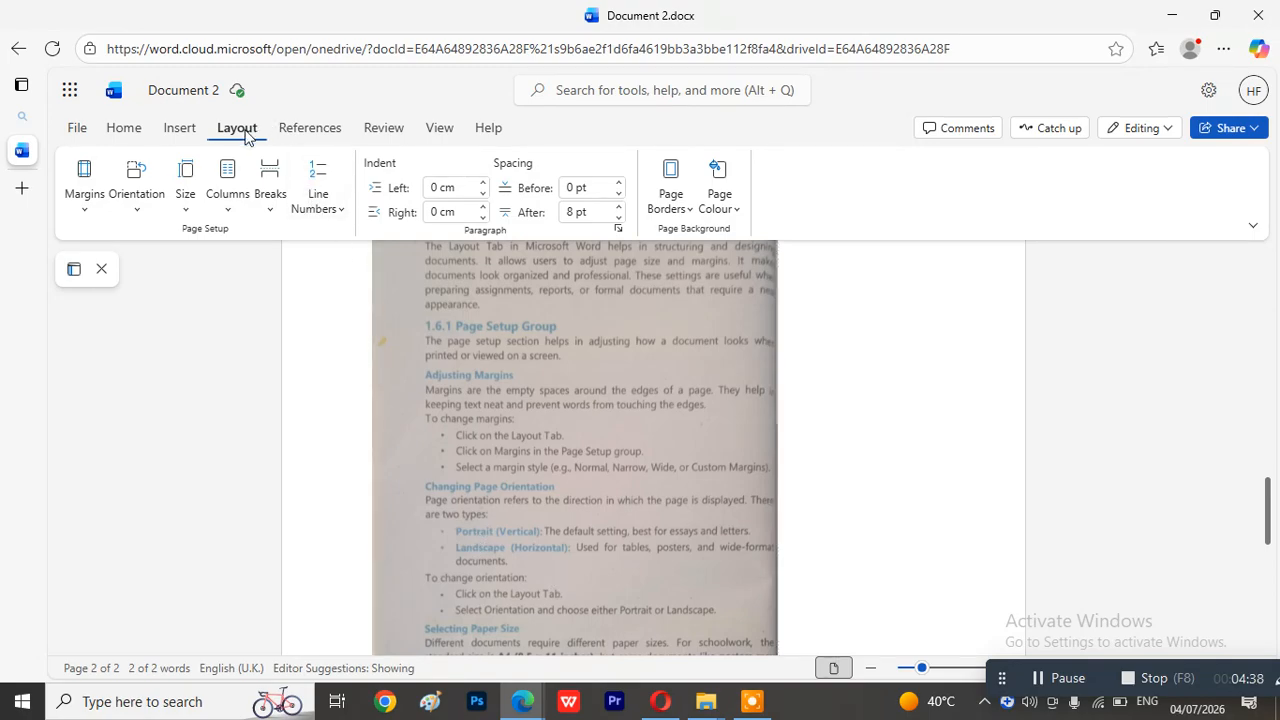
{"action": "left_click", "coordinate": [139, 205]}
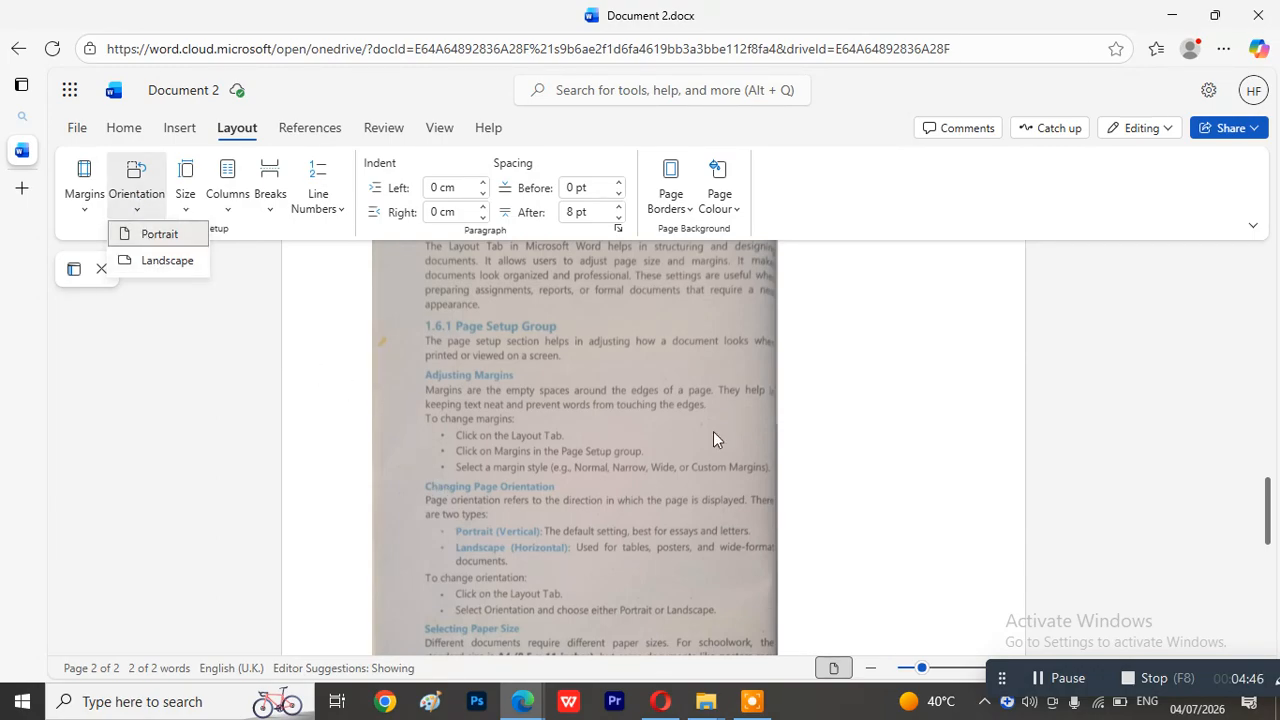
{"action": "left_click", "coordinate": [1267, 489]}
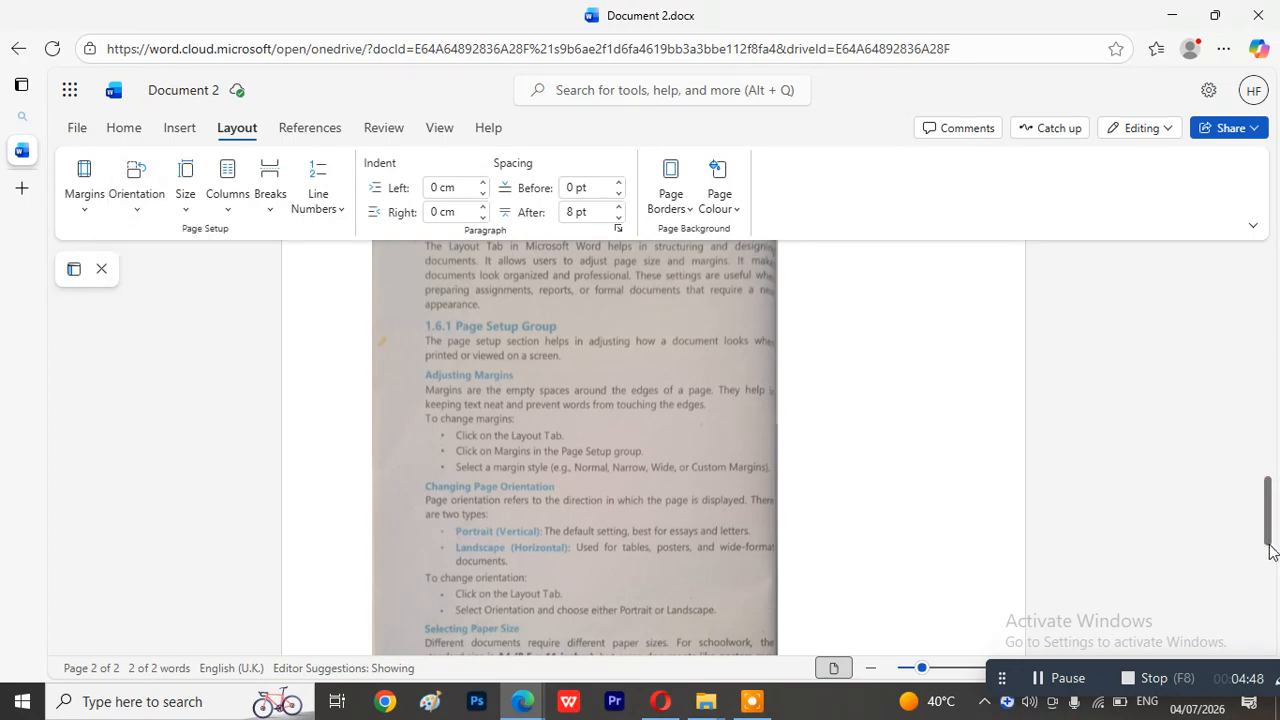
{"action": "left_click_drag", "start_coordinate": [1268, 508], "coordinate": [1268, 530]}
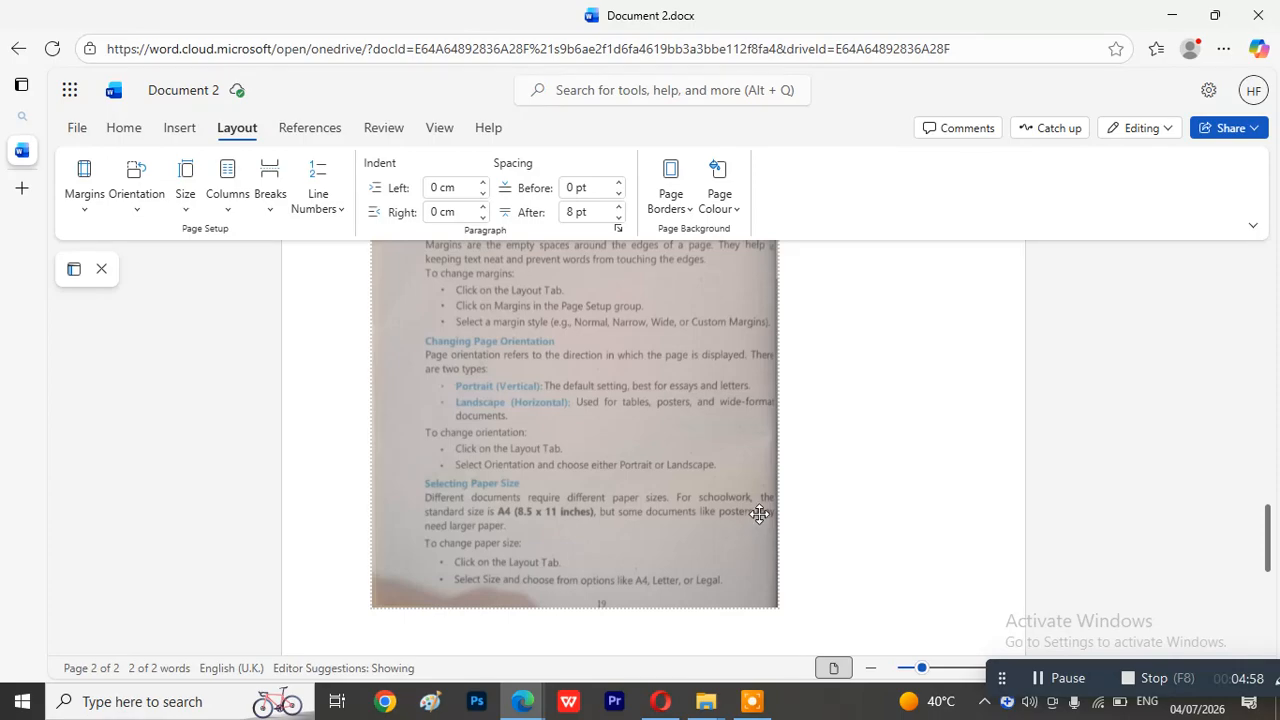
View the paper size options and try the Letter and Executive sizes on the document
{"action": "left_click", "coordinate": [181, 208]}
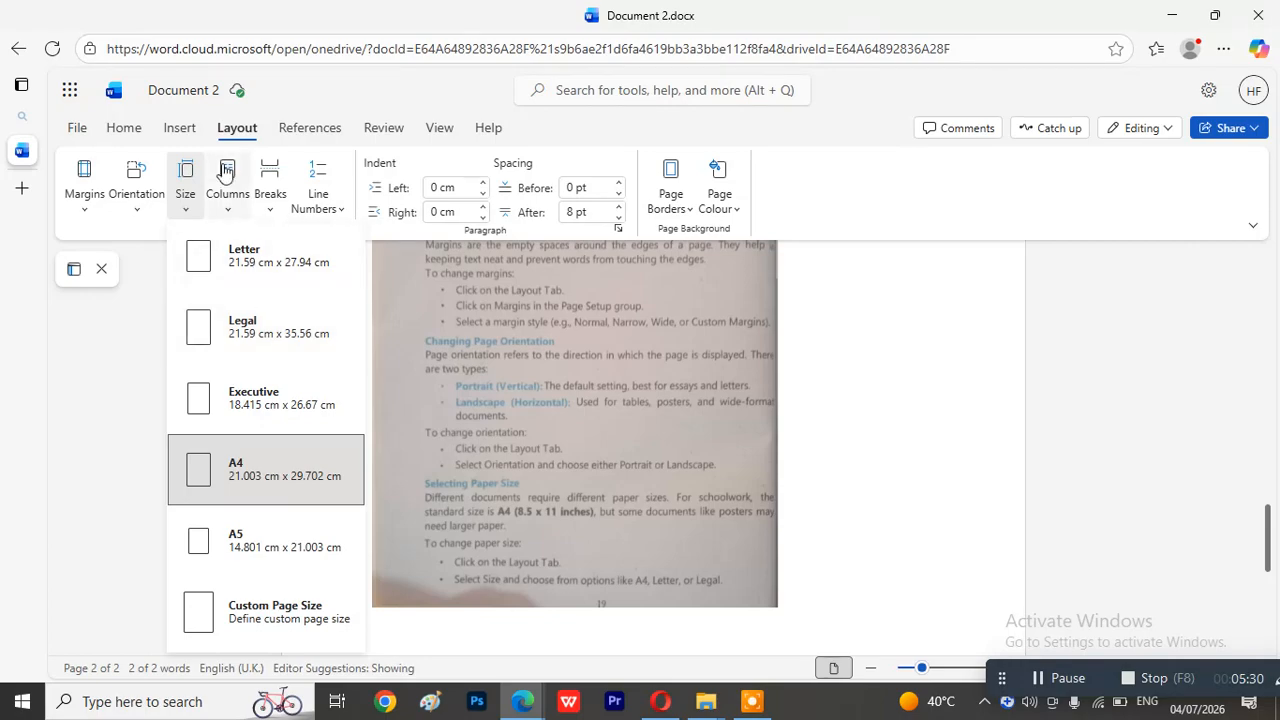
{"action": "left_click", "coordinate": [853, 285]}
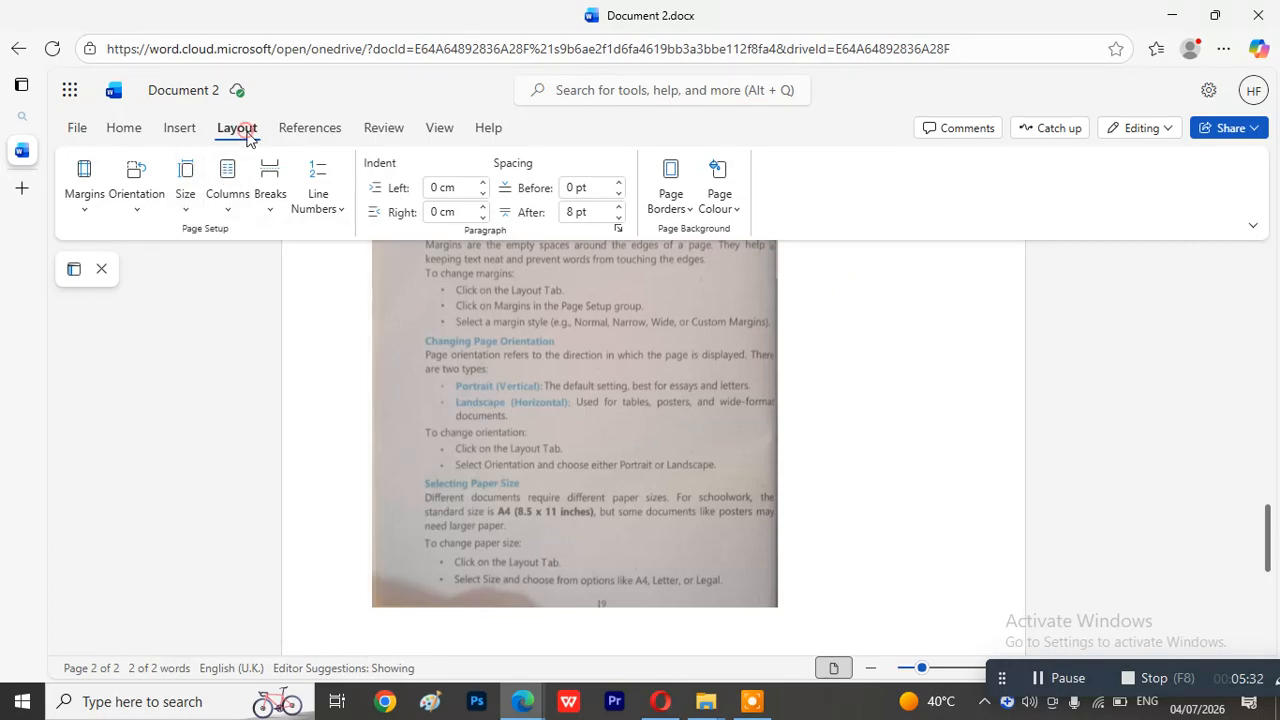
{"action": "left_click", "coordinate": [183, 212]}
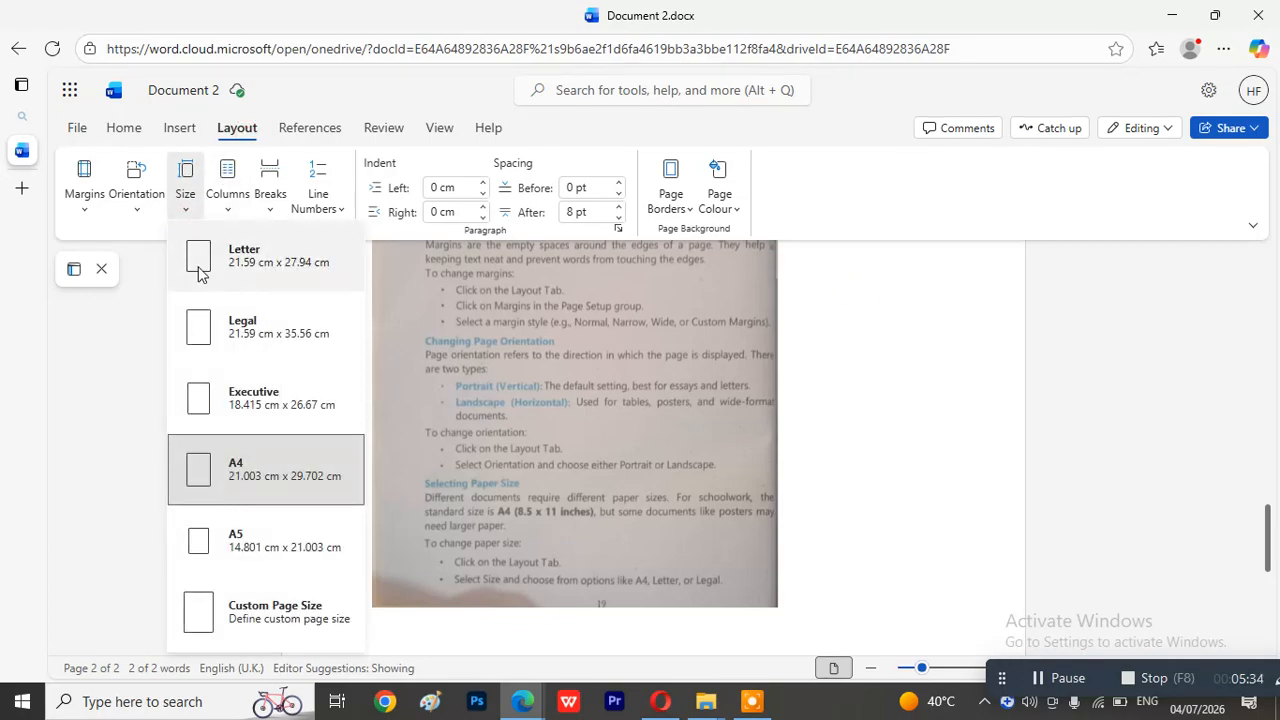
{"action": "left_click", "coordinate": [196, 262]}
{"action": "left_click", "coordinate": [185, 210]}
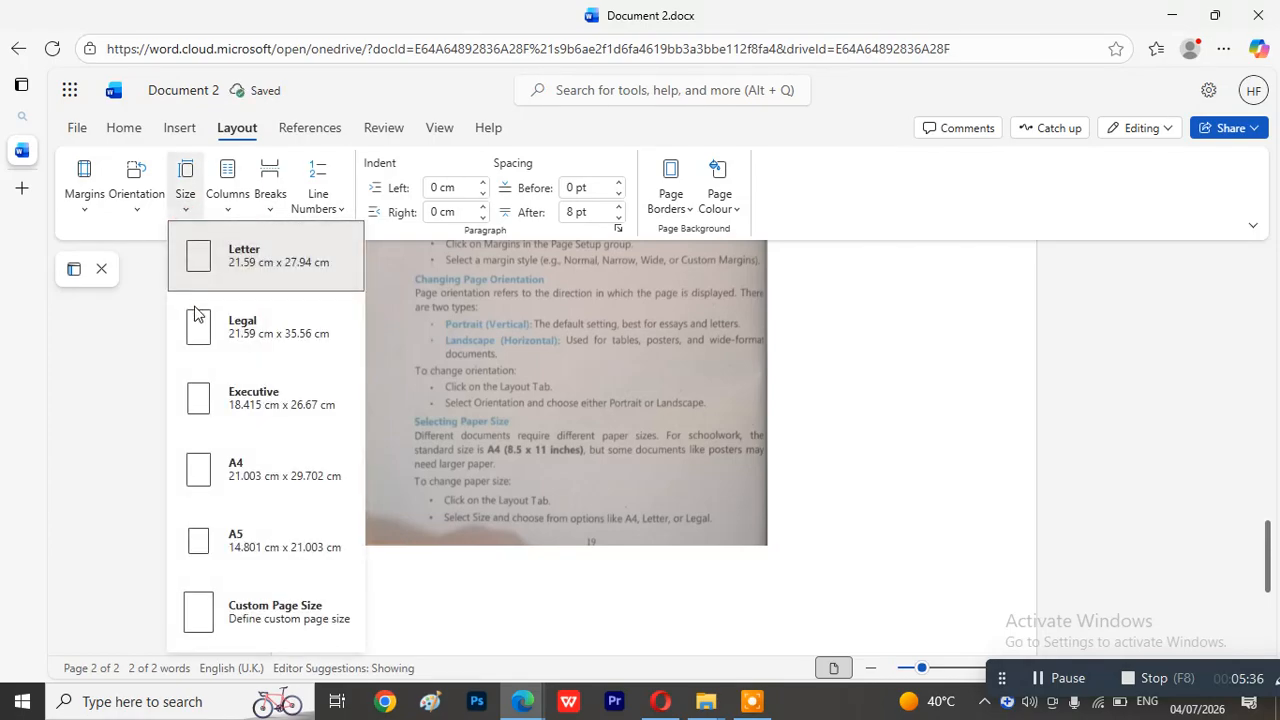
{"action": "left_click", "coordinate": [198, 401]}
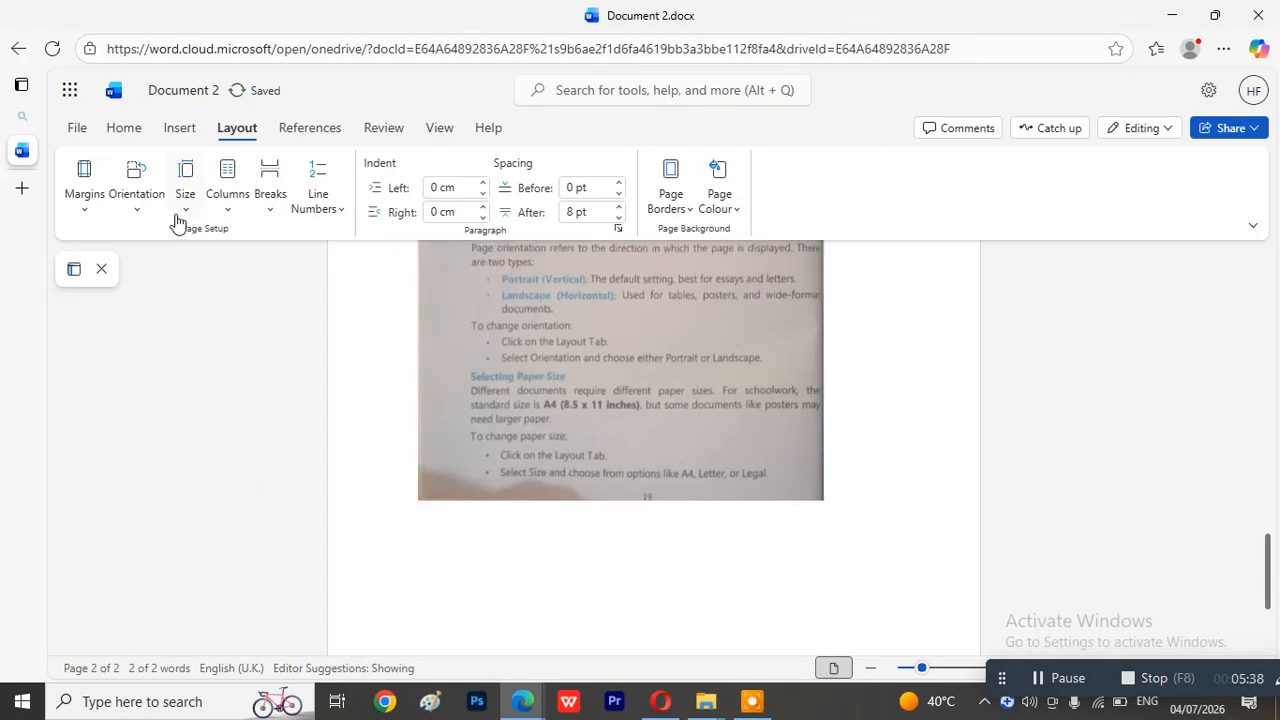
Set the paper size to Legal and check how the Page Setup heading and textbook picture fit the page
{"action": "left_click", "coordinate": [184, 208]}
{"action": "left_click", "coordinate": [201, 335]}
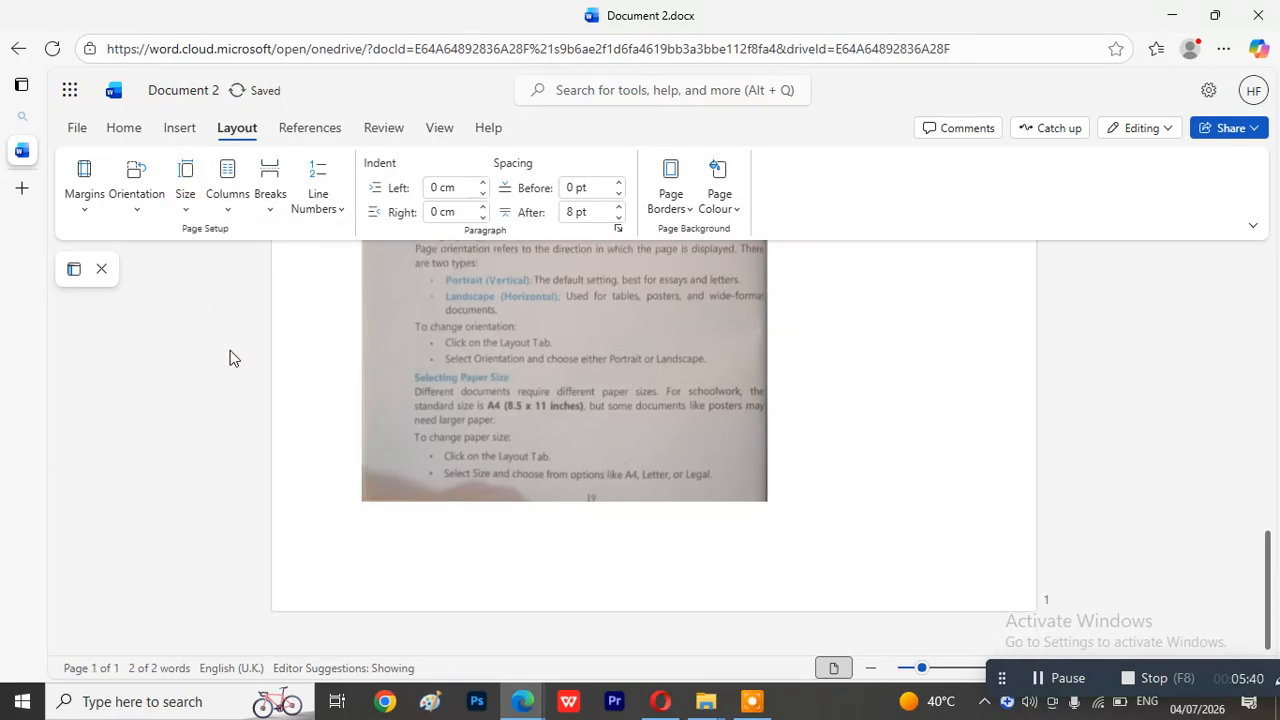
{"action": "scroll", "coordinate": [314, 404], "scroll_direction": "up", "scroll_amount": 3}
{"action": "scroll", "coordinate": [314, 404], "scroll_direction": "up", "scroll_amount": 5}
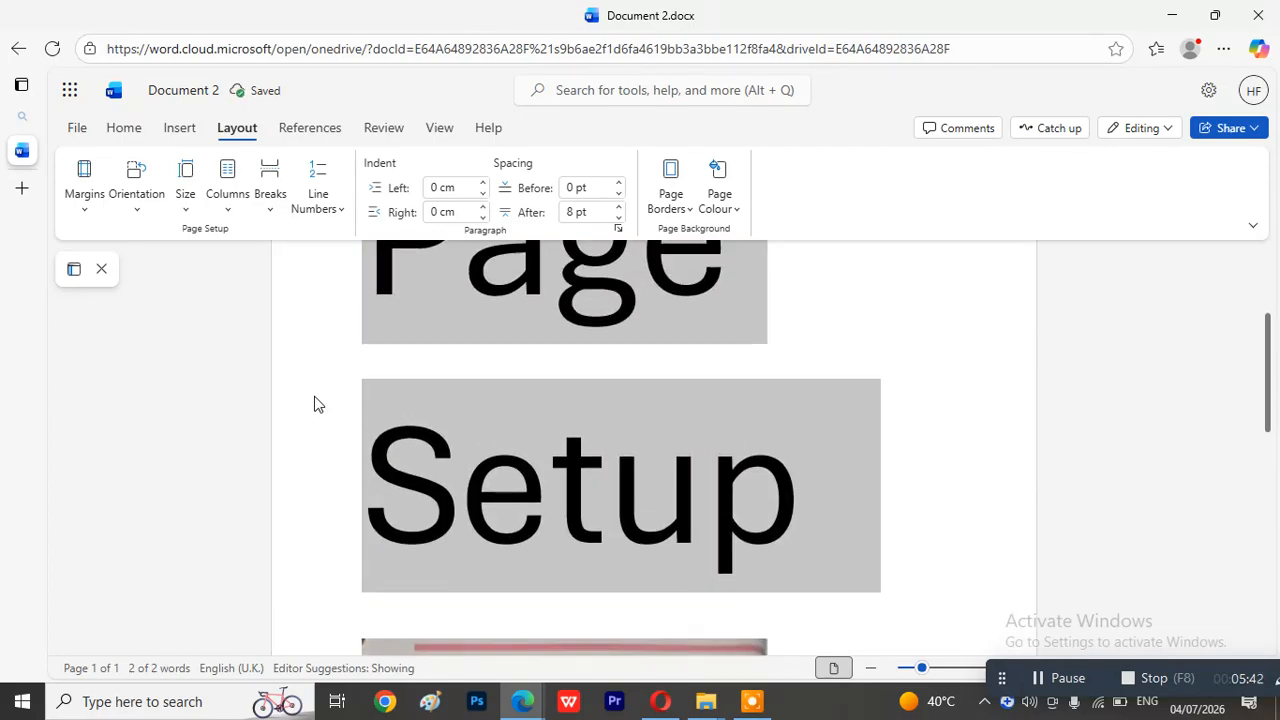
{"action": "scroll", "coordinate": [314, 404], "scroll_direction": "down", "scroll_amount": 4}
{"action": "scroll", "coordinate": [314, 404], "scroll_direction": "down", "scroll_amount": 6}
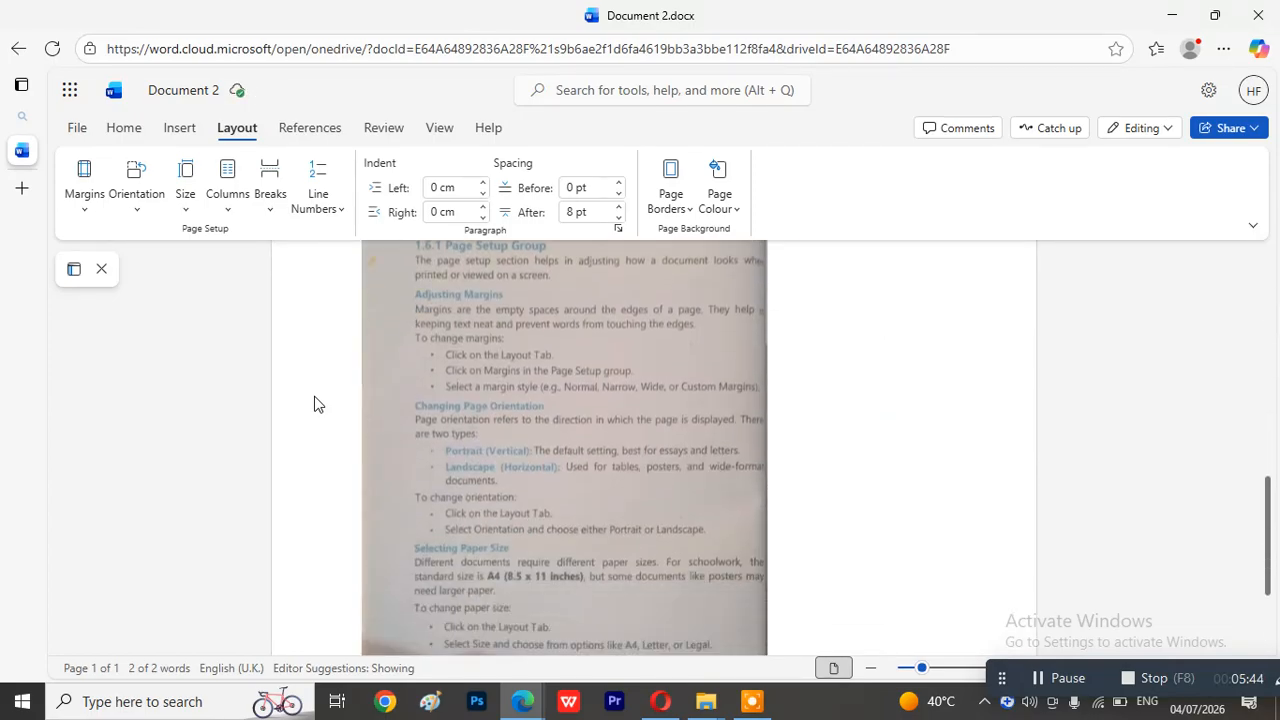
{"action": "scroll", "coordinate": [314, 404], "scroll_direction": "up", "scroll_amount": 8}
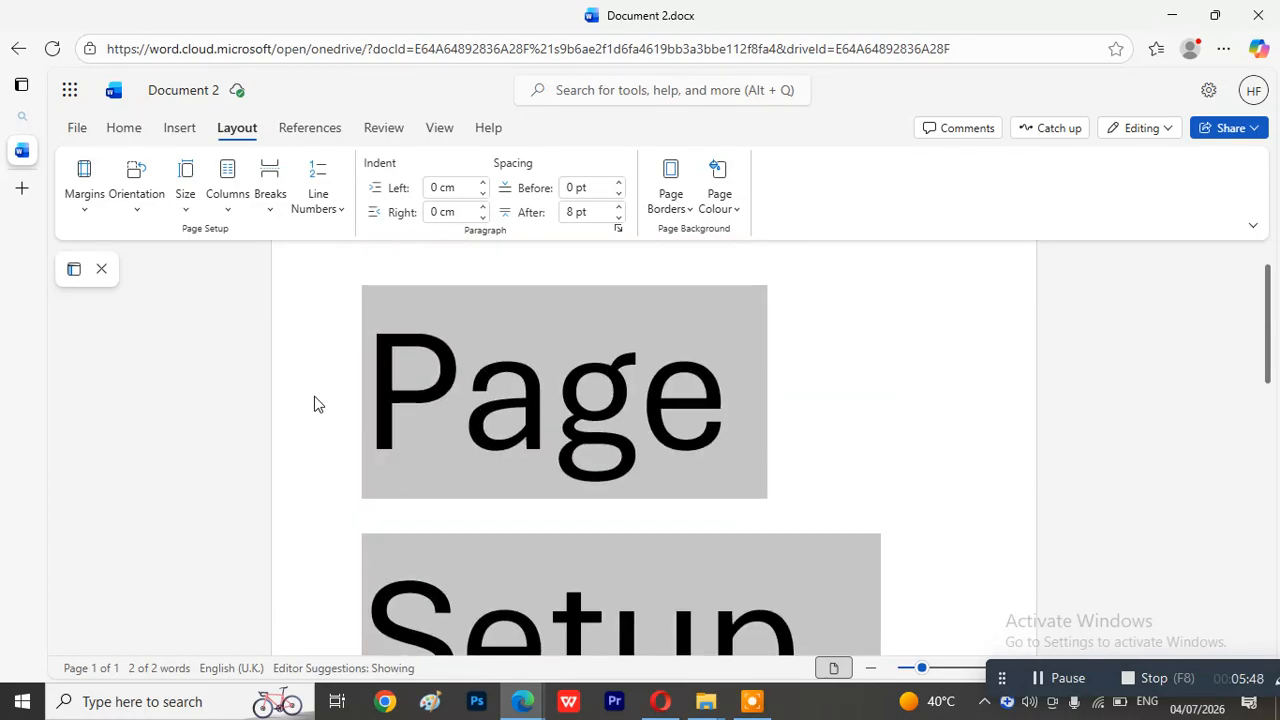
Read the Selecting Paper Size notes in the textbook picture and open the list of paper sizes
{"action": "scroll", "coordinate": [314, 404], "scroll_direction": "down", "scroll_amount": 5}
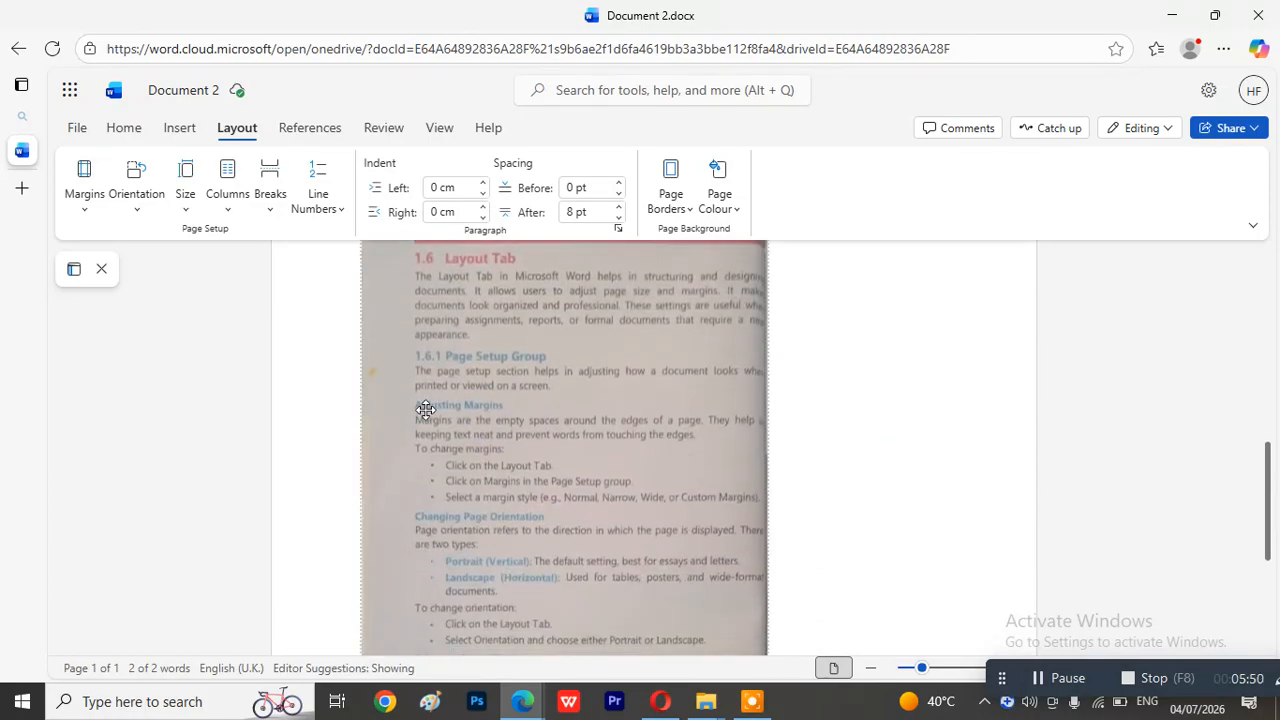
{"action": "scroll", "coordinate": [425, 409], "scroll_direction": "down", "scroll_amount": 2}
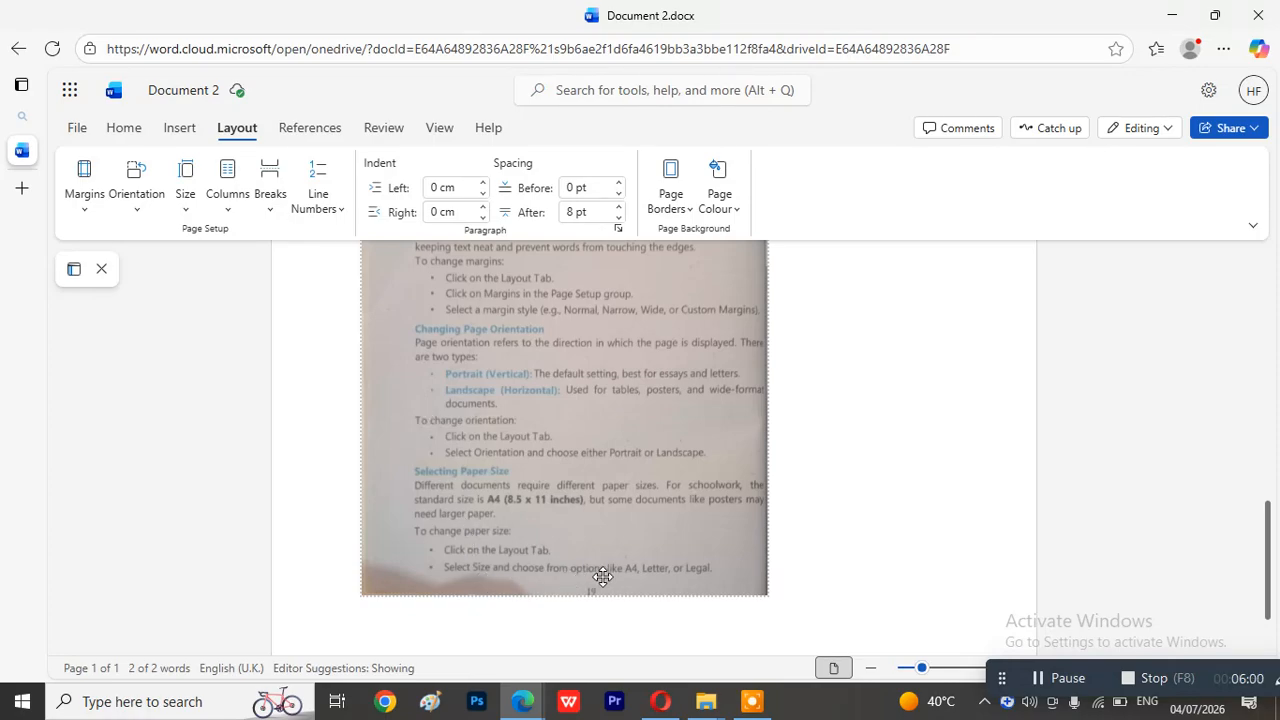
{"action": "left_click", "coordinate": [188, 214]}
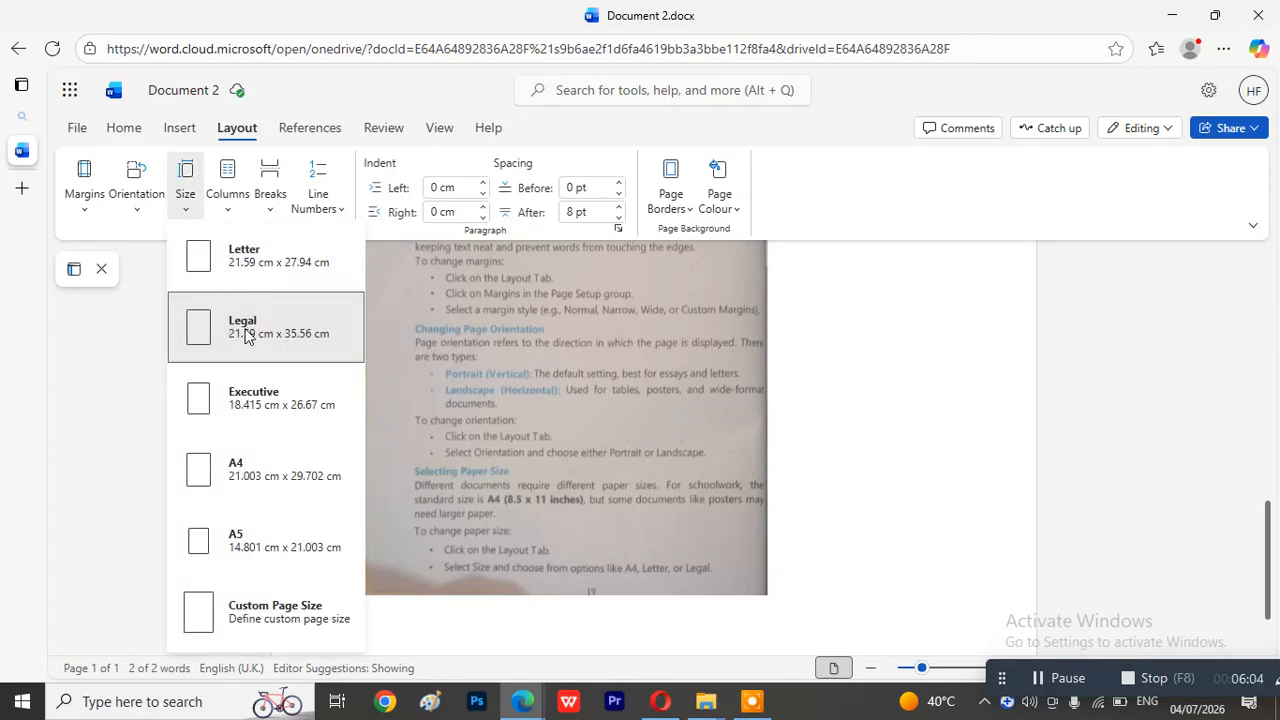